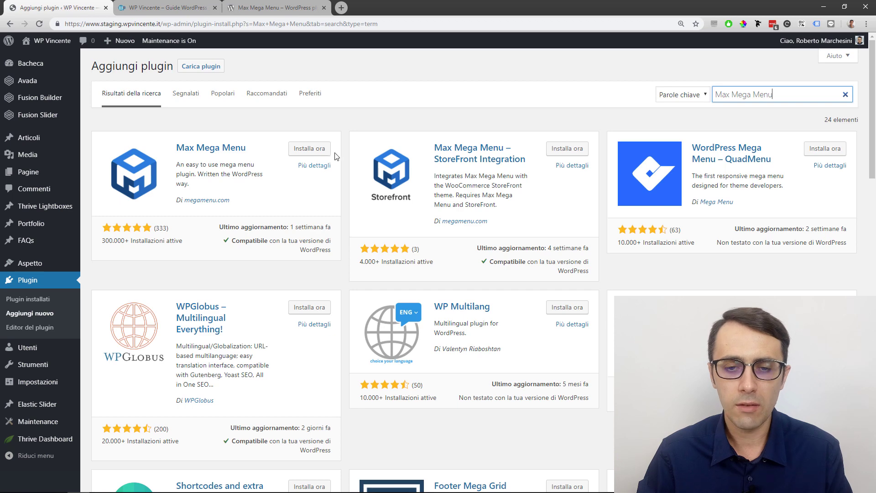
Step: Install and activate the Max Mega Menu plugin, and reload the public homepage to check its header navigation
{"action": "left_click", "coordinate": [326, 152]}
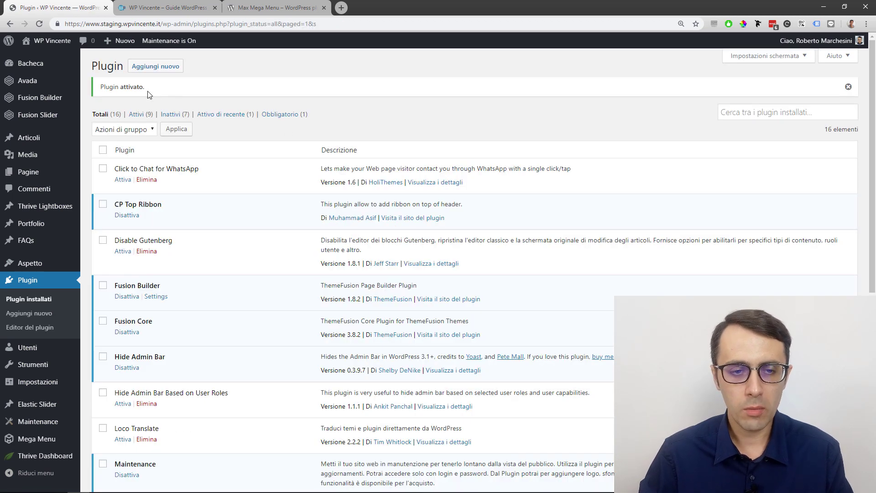
{"action": "left_click_drag", "start_coordinate": [106, 88], "coordinate": [149, 89]}
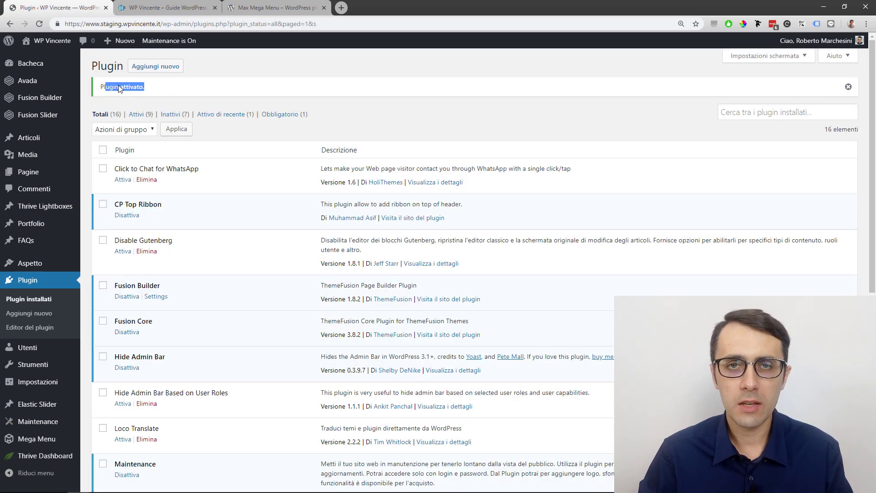
{"action": "left_click", "coordinate": [139, 6]}
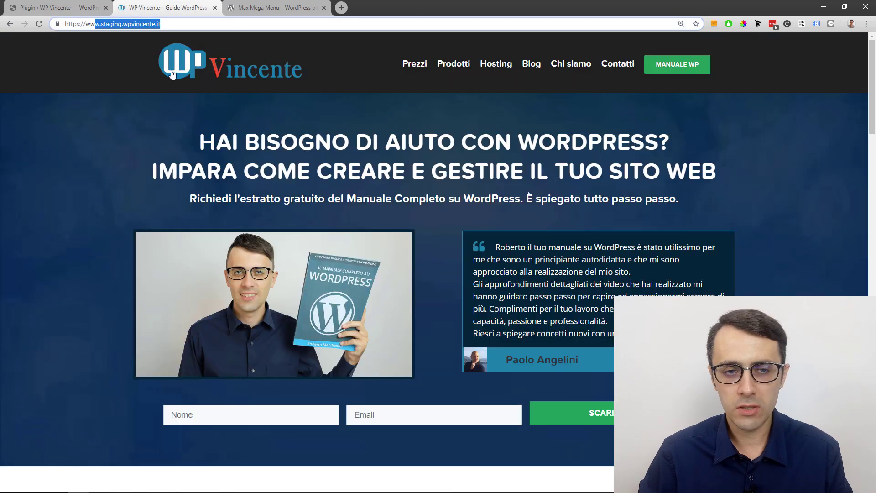
{"action": "left_click", "coordinate": [38, 24]}
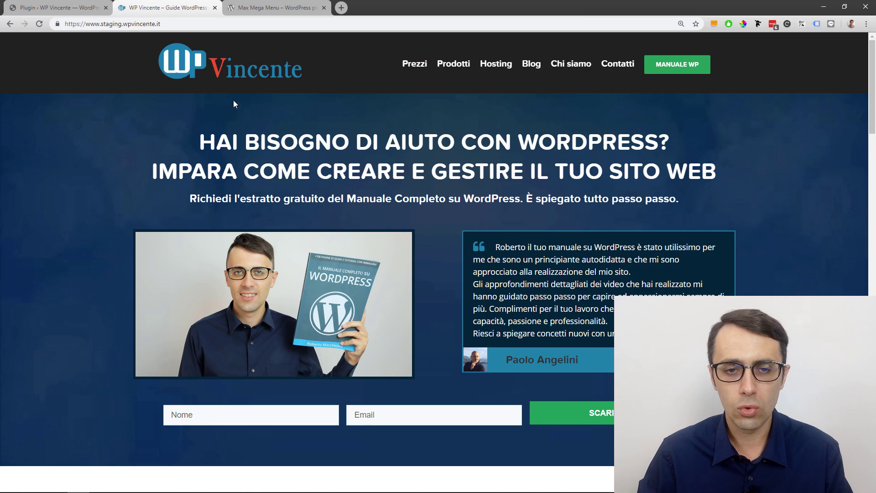
Step: Enable Max Mega Menu for the "menu di prova" navigation menu and save its settings
{"action": "left_click", "coordinate": [59, 8]}
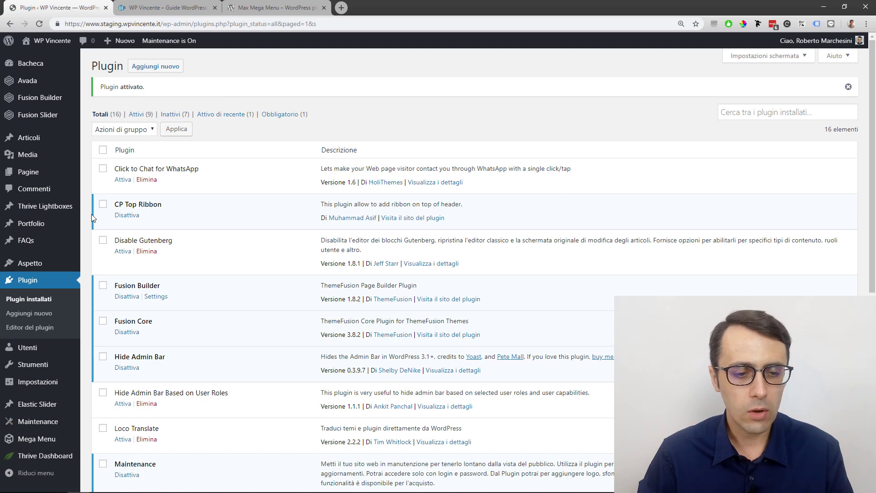
{"action": "mouse_move", "coordinate": [32, 268]}
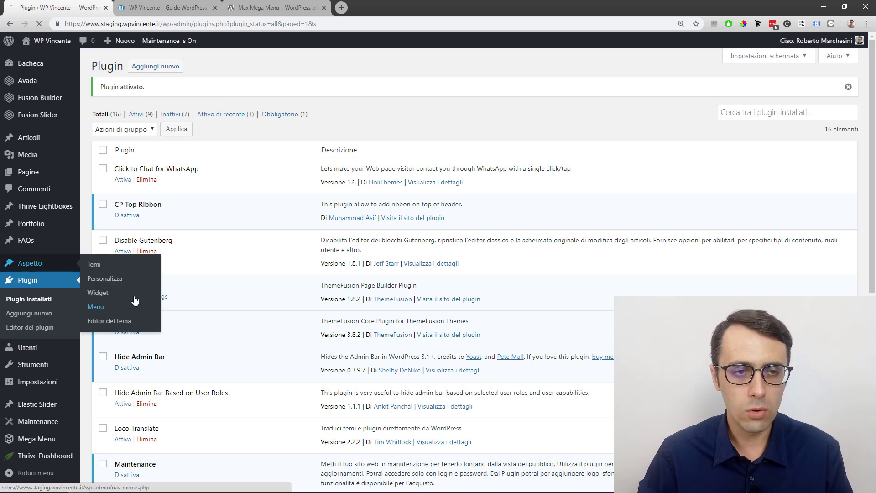
{"action": "left_click", "coordinate": [106, 308]}
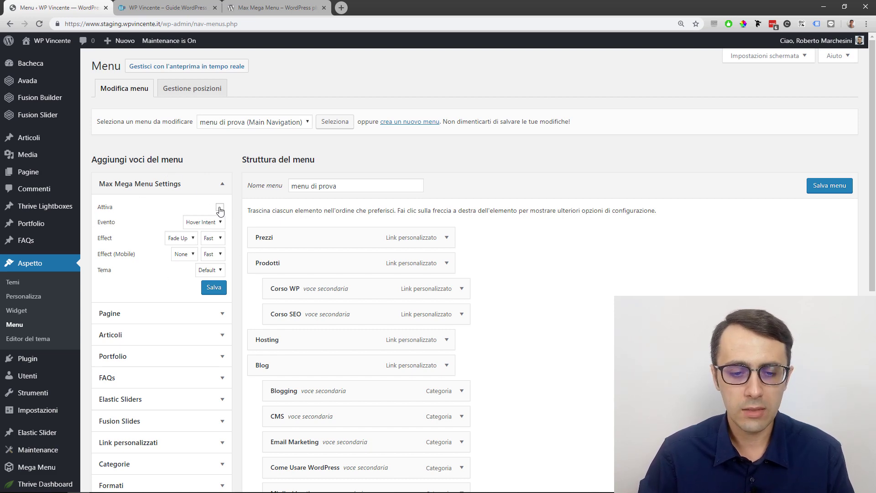
{"action": "left_click", "coordinate": [214, 288]}
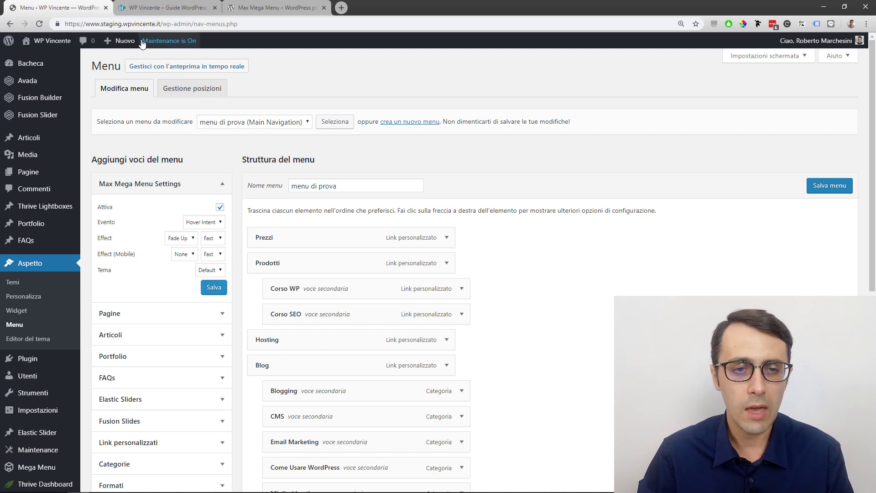
Step: Reload the public homepage and examine the Prodotti and Blog items in the header menu
{"action": "left_click", "coordinate": [154, 11]}
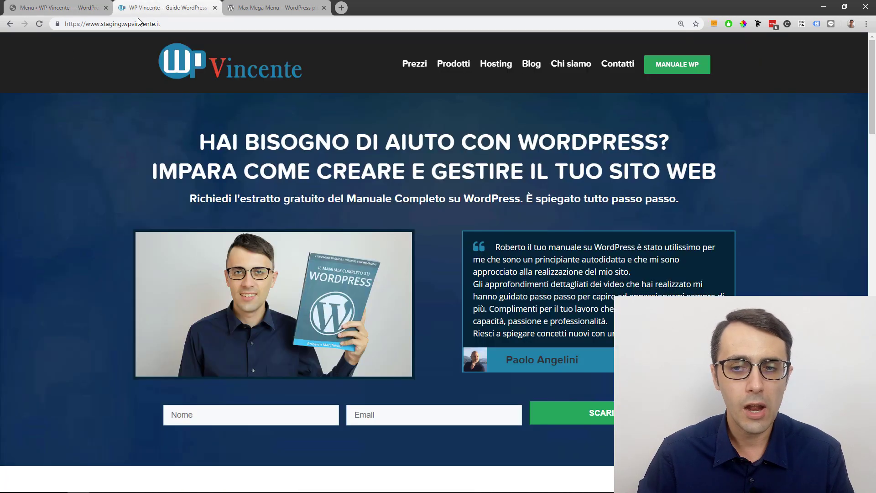
{"action": "left_click", "coordinate": [39, 23]}
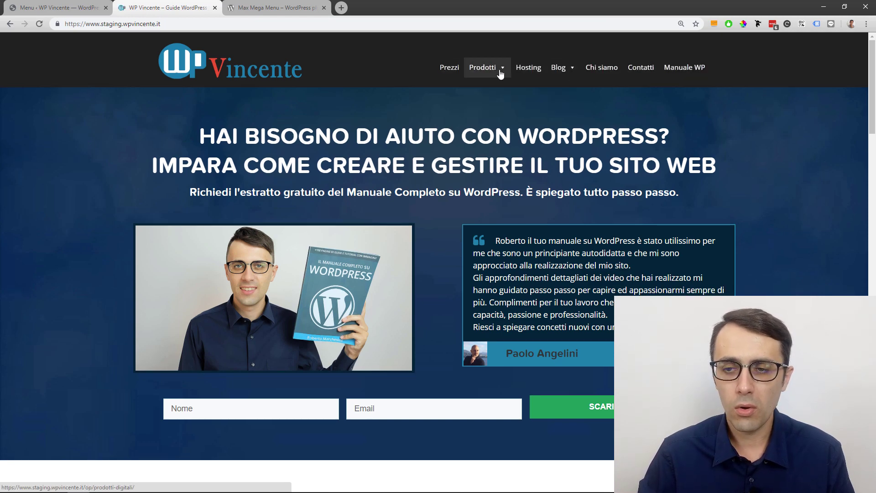
{"action": "mouse_move", "coordinate": [488, 73]}
{"action": "mouse_move", "coordinate": [572, 72]}
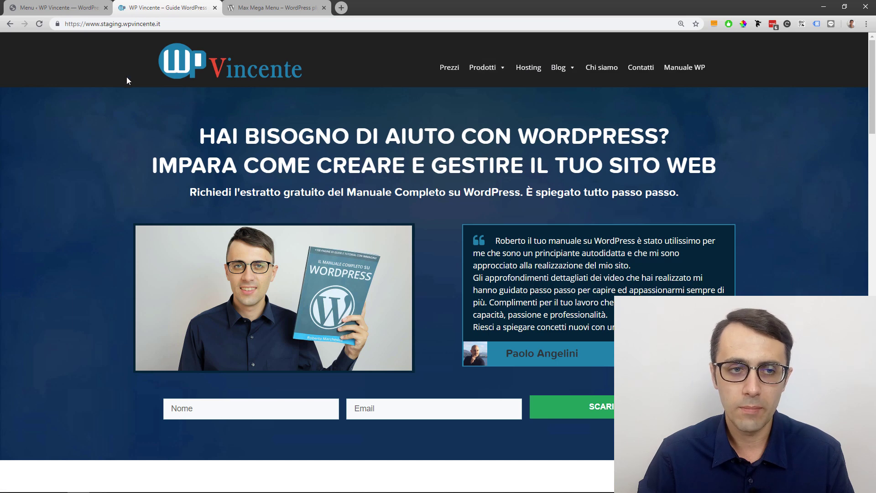
Step: Open the mega menu options of the Prezzi item in the menu structure and set its sub menu display mode to Mega Menu - Grid Layout
{"action": "left_click", "coordinate": [57, 7]}
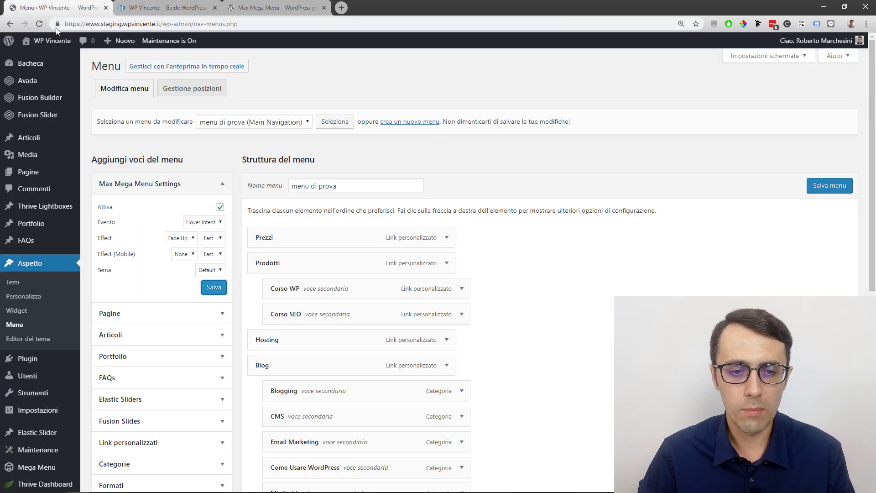
{"action": "scroll", "coordinate": [224, 155], "scroll_direction": "down", "scroll_amount": 1}
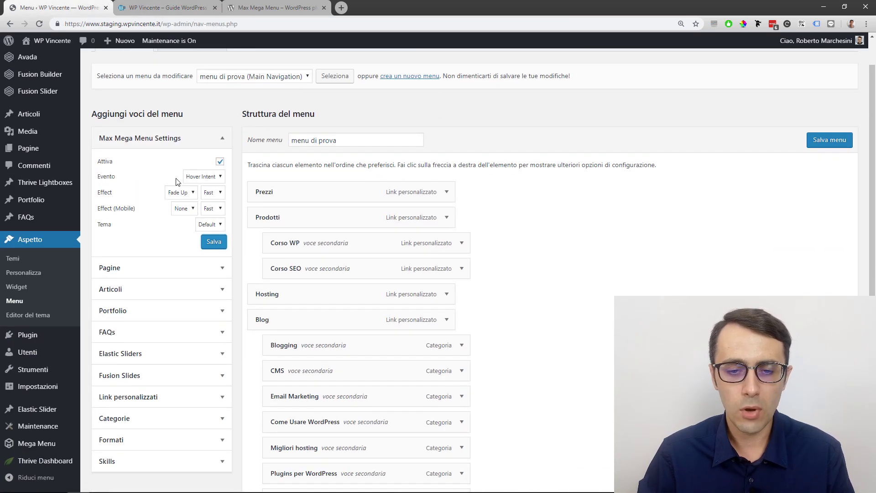
{"action": "mouse_move", "coordinate": [273, 197]}
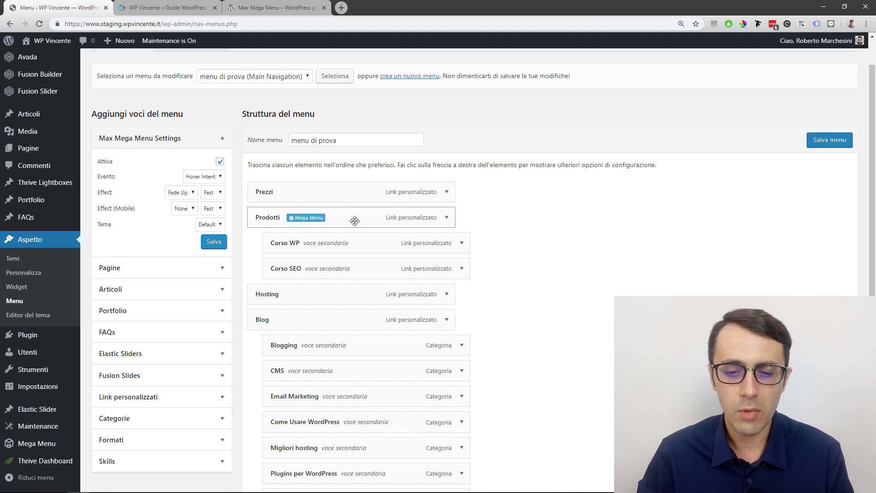
{"action": "mouse_move", "coordinate": [354, 245]}
{"action": "mouse_move", "coordinate": [334, 296]}
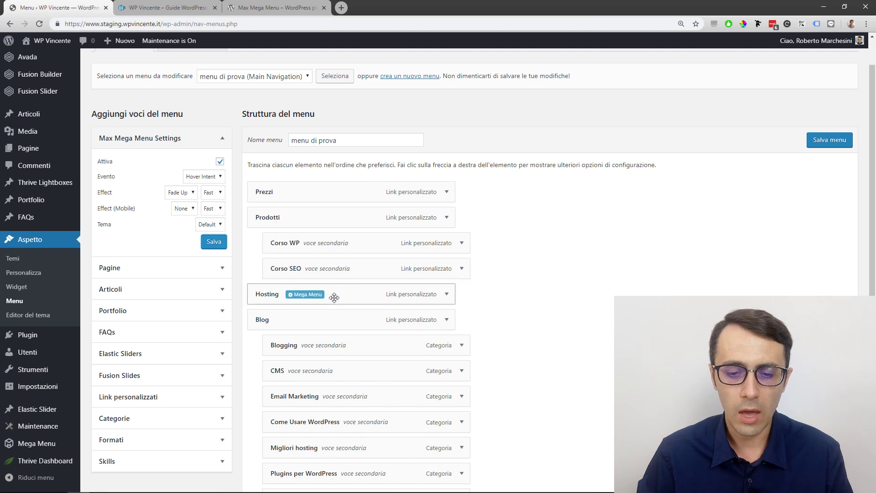
{"action": "mouse_move", "coordinate": [362, 195]}
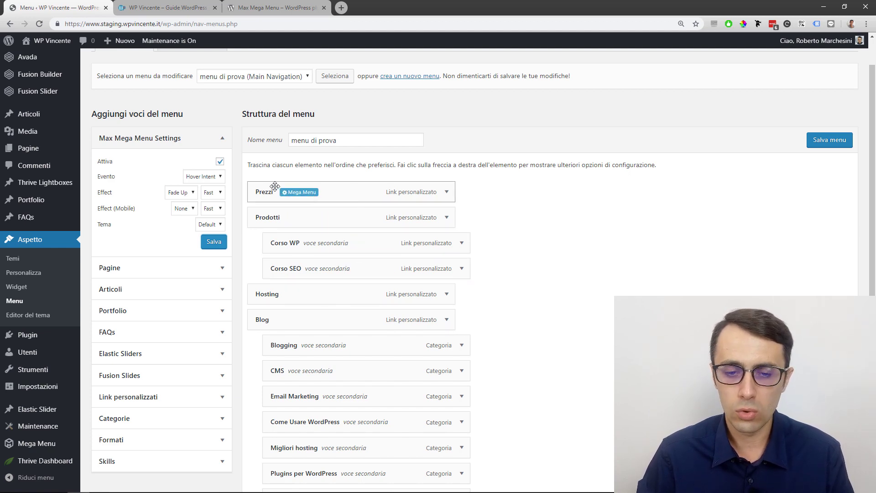
{"action": "left_click", "coordinate": [302, 192]}
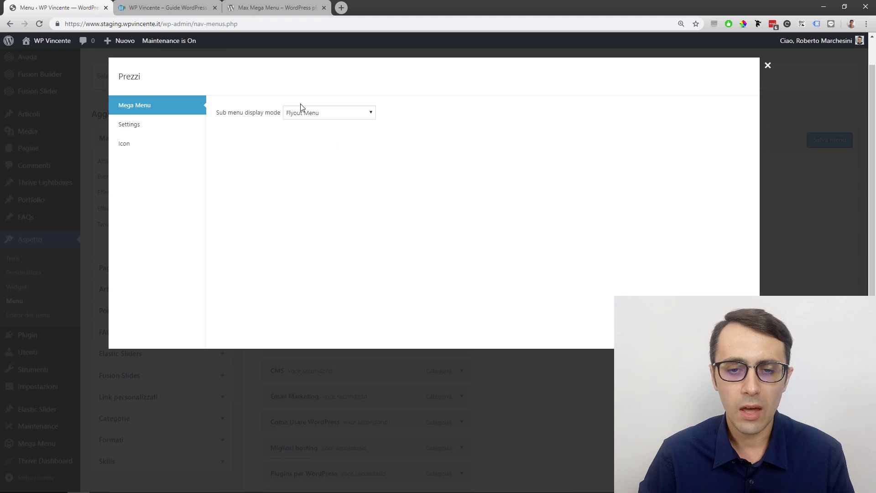
{"action": "left_click", "coordinate": [321, 114]}
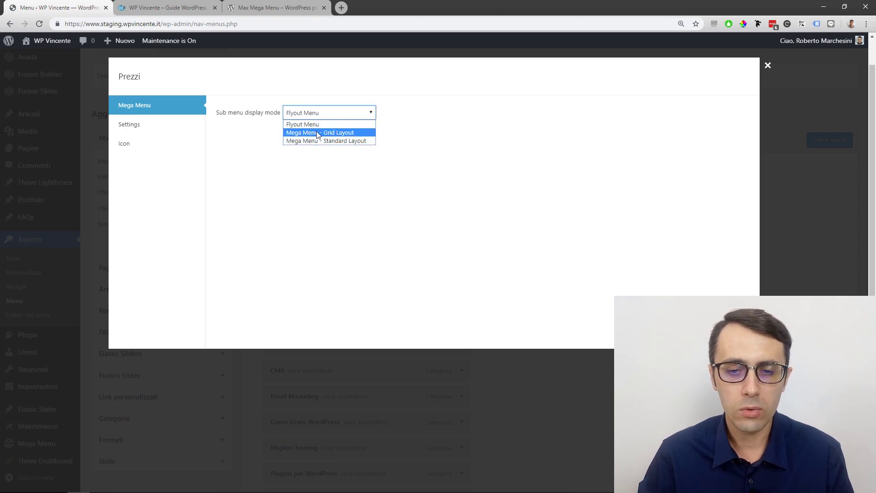
{"action": "left_click", "coordinate": [318, 133]}
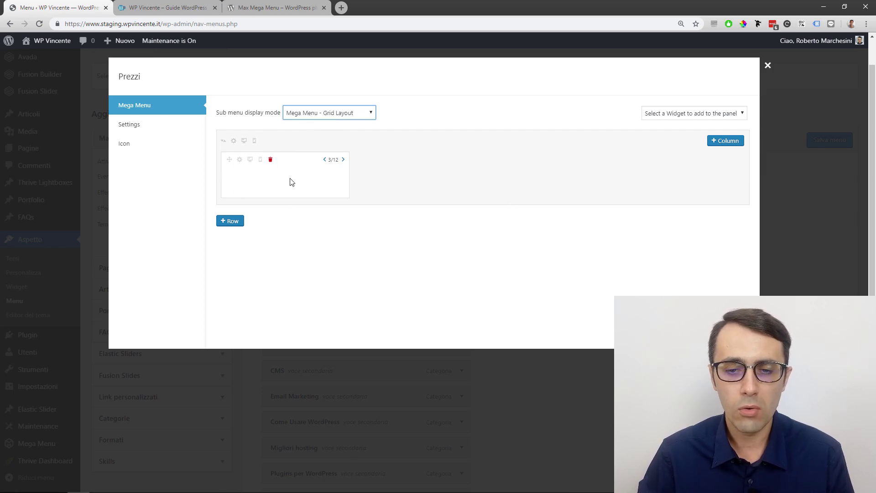
Step: Try widening the grid column to 5/12 and bring it back to 3/12
{"action": "left_click", "coordinate": [344, 160]}
{"action": "left_click", "coordinate": [387, 161]}
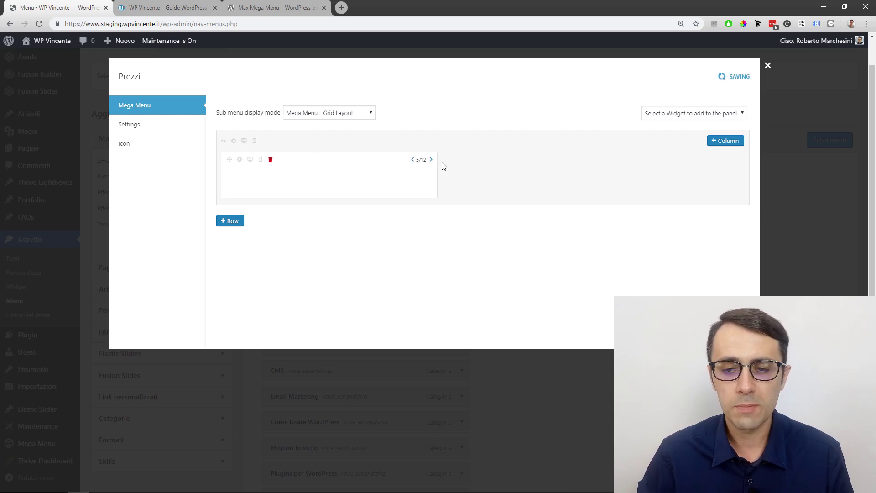
{"action": "left_click", "coordinate": [412, 160]}
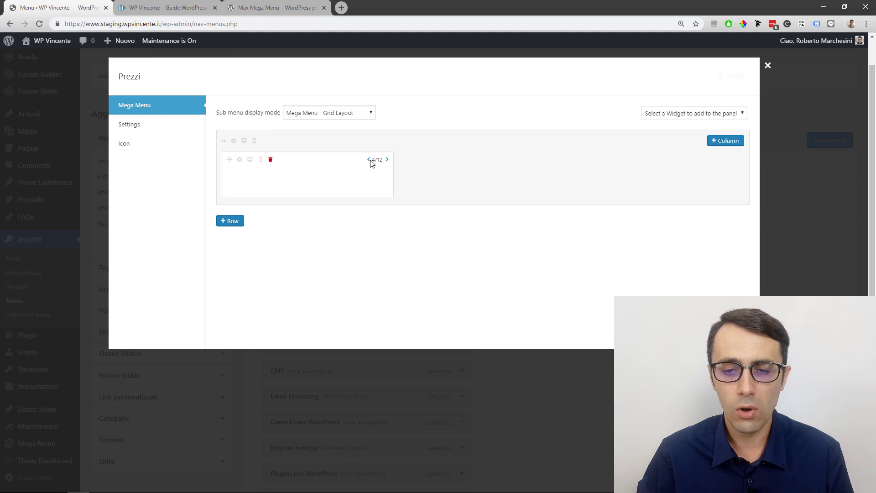
{"action": "left_click", "coordinate": [369, 160]}
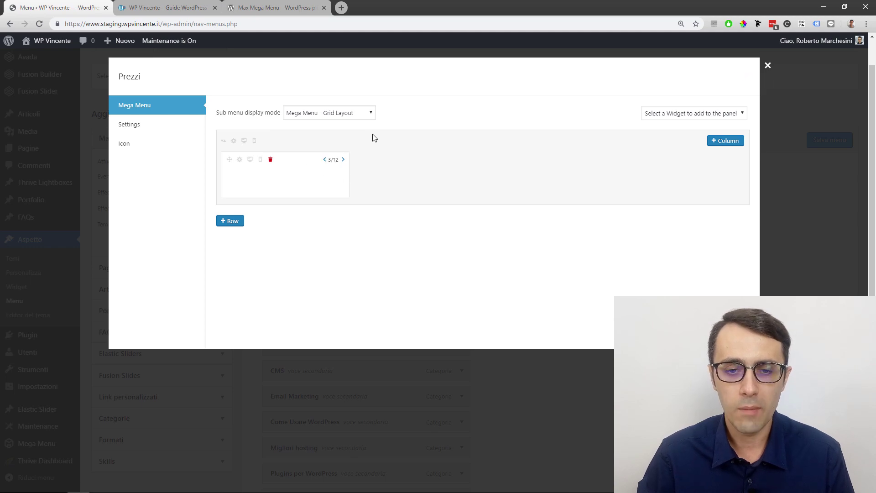
Step: Add an Immagine widget to the column of the Prezzi mega menu panel
{"action": "left_click", "coordinate": [690, 114]}
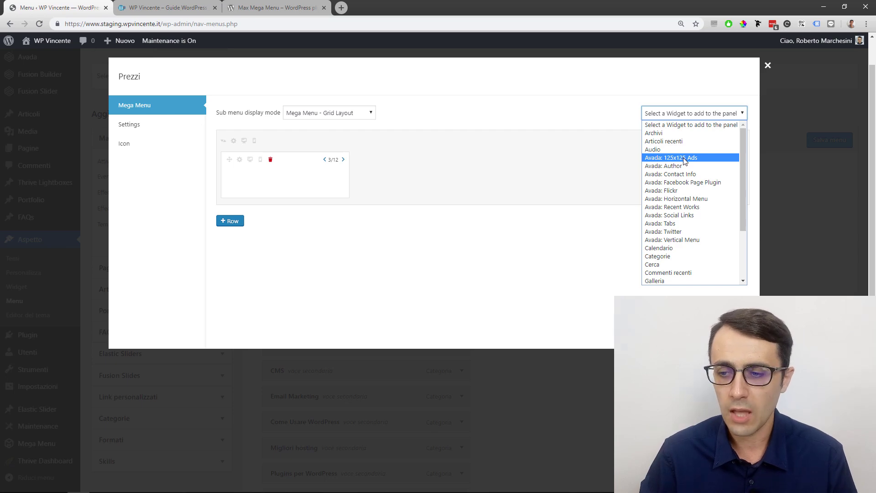
{"action": "scroll", "coordinate": [684, 160], "scroll_direction": "down", "scroll_amount": 3}
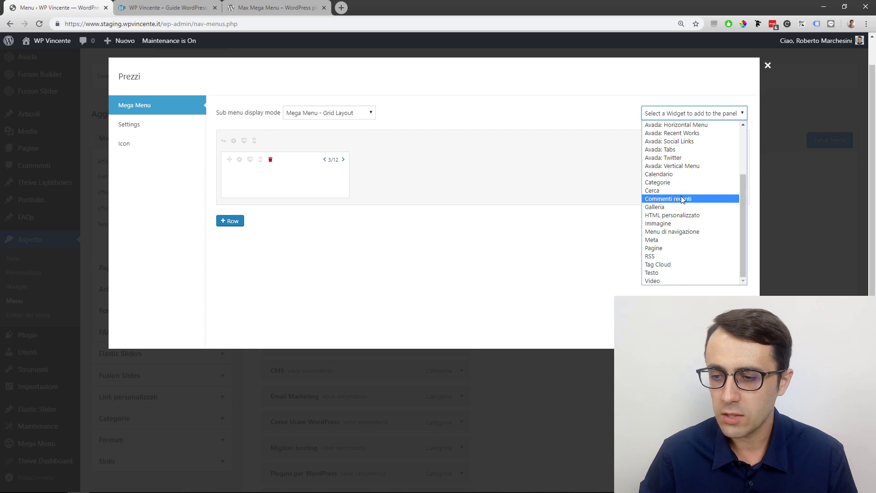
{"action": "left_click", "coordinate": [666, 226]}
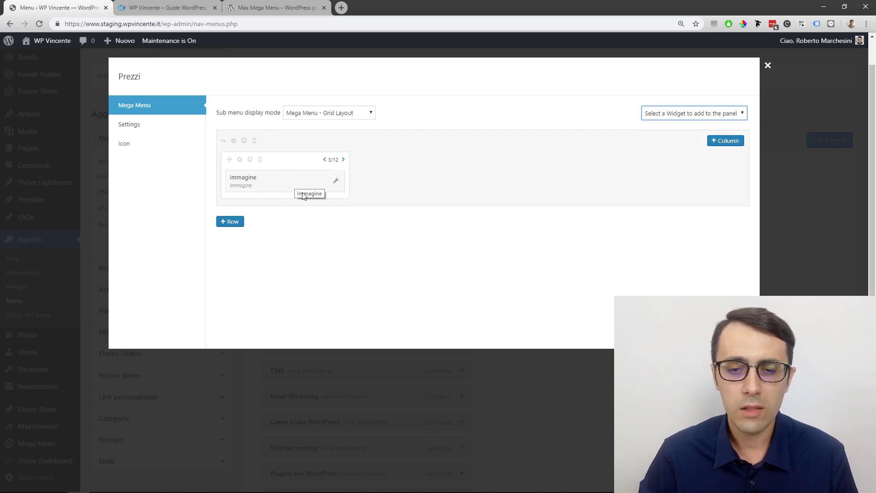
Step: Insert mt-sample-background.jpg from the media library into the Immagine widget and save the widget without a link
{"action": "left_click", "coordinate": [336, 182]}
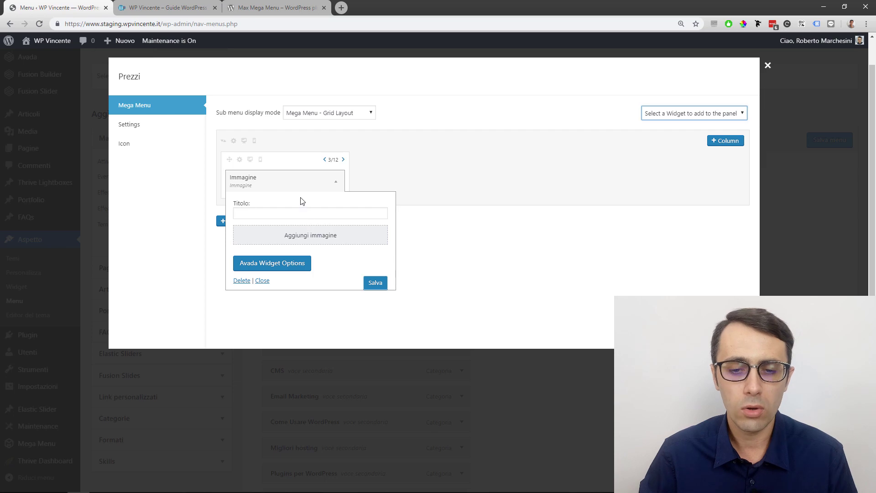
{"action": "left_click", "coordinate": [307, 236]}
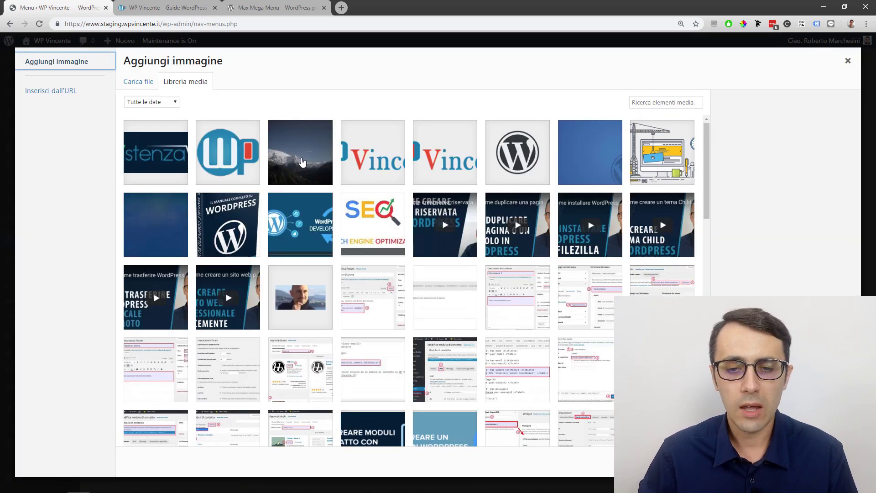
{"action": "left_click", "coordinate": [303, 162]}
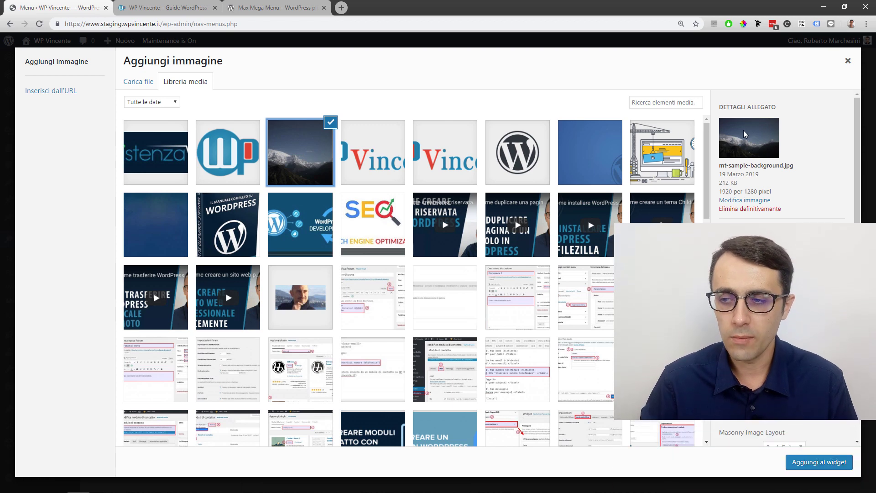
{"action": "left_click", "coordinate": [817, 462]}
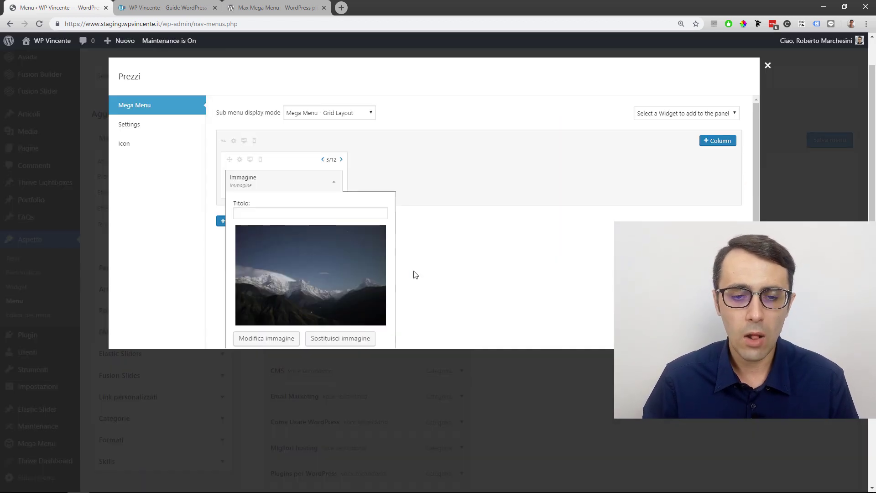
{"action": "scroll", "coordinate": [354, 217], "scroll_direction": "down", "scroll_amount": 2}
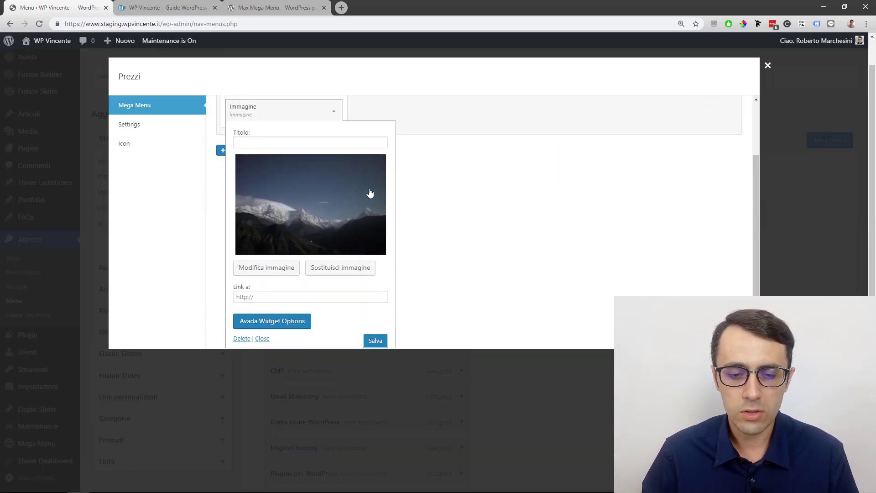
{"action": "left_click", "coordinate": [280, 297]}
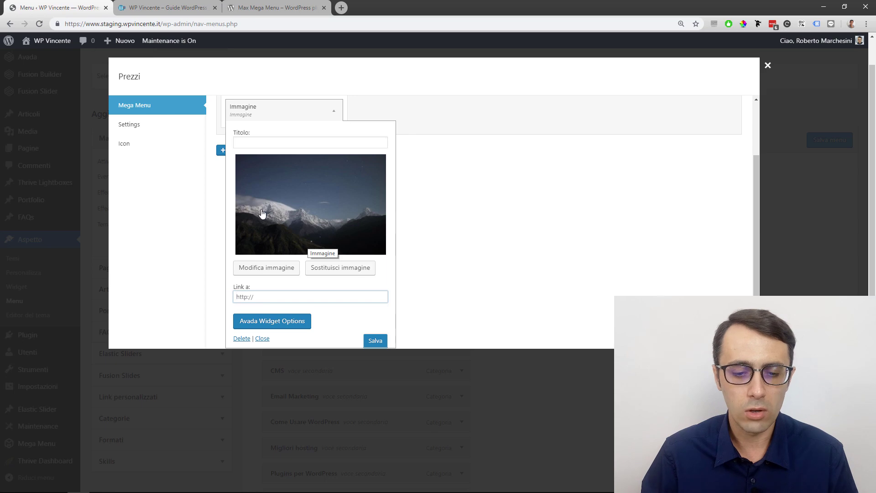
{"action": "left_click", "coordinate": [375, 340]}
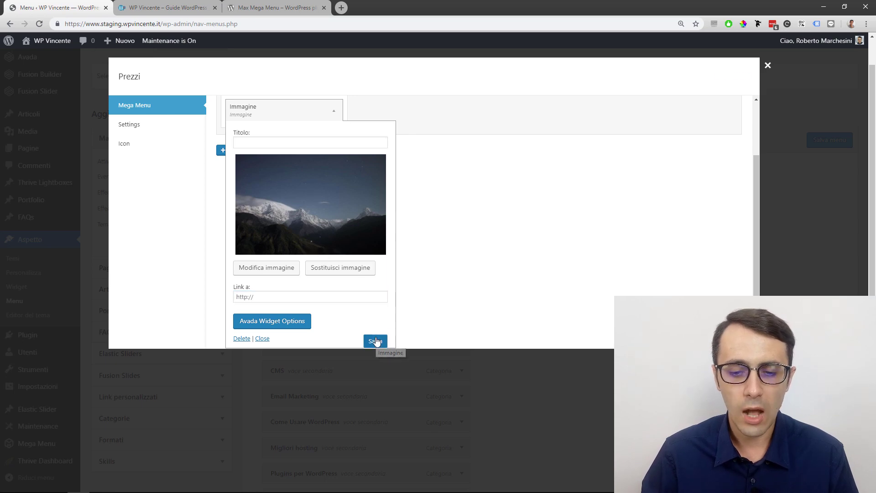
Step: Reload the public homepage and examine the Prezzi submenu with its image
{"action": "left_click", "coordinate": [150, 7]}
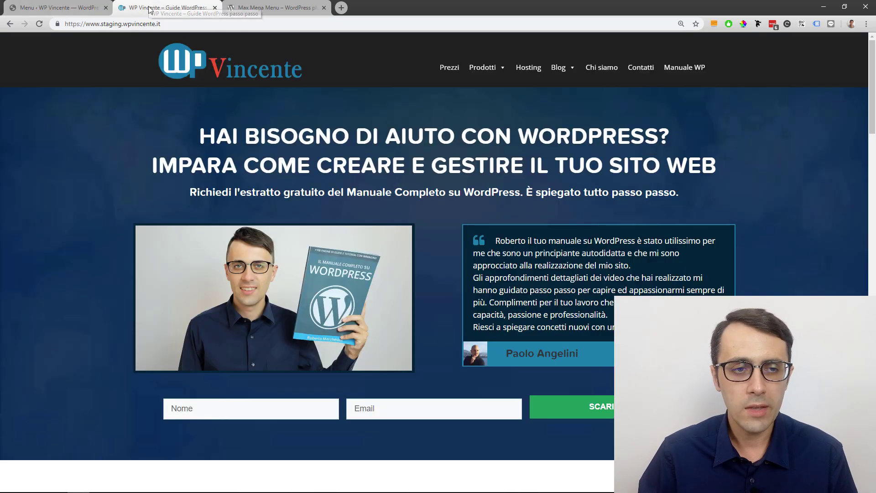
{"action": "left_click", "coordinate": [40, 24]}
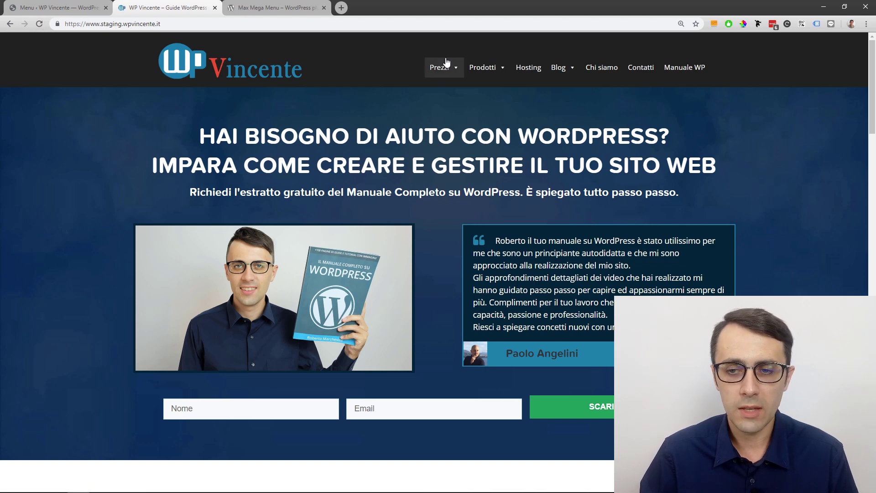
{"action": "mouse_move", "coordinate": [445, 69]}
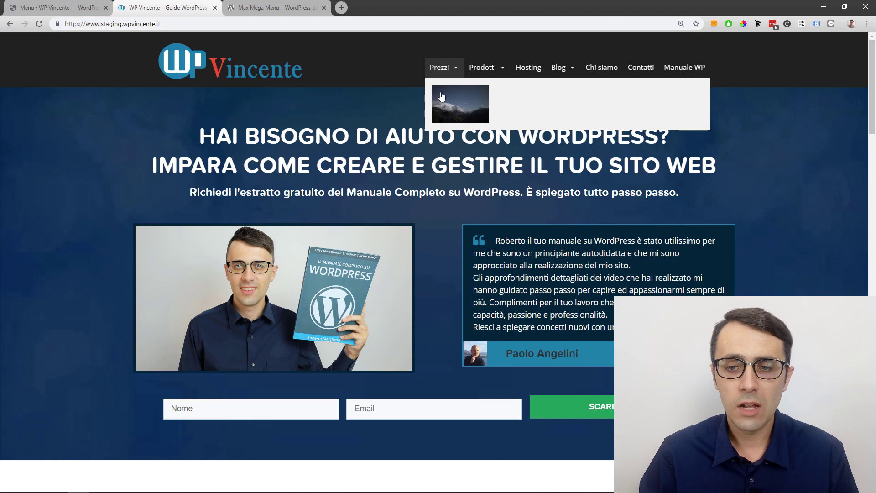
Step: Close the Immagine widget's settings in the Prezzi mega menu and widen its column to 6/12
{"action": "left_click", "coordinate": [83, 4]}
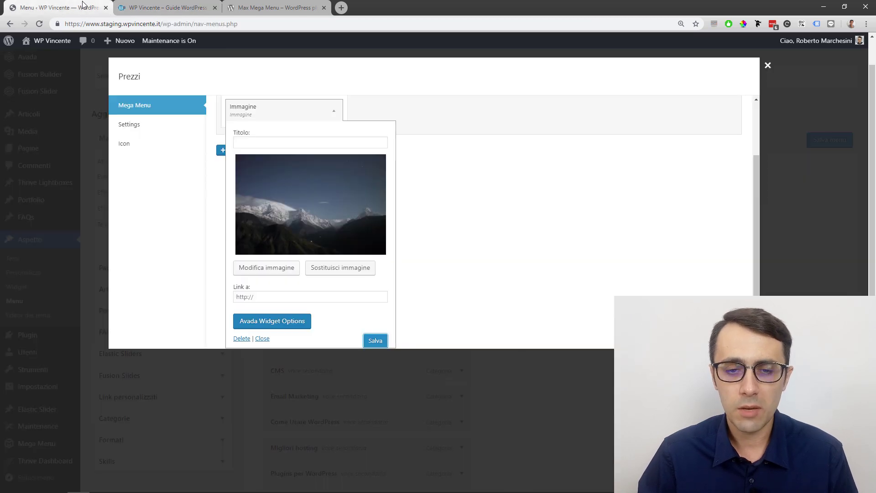
{"action": "left_click", "coordinate": [263, 338]}
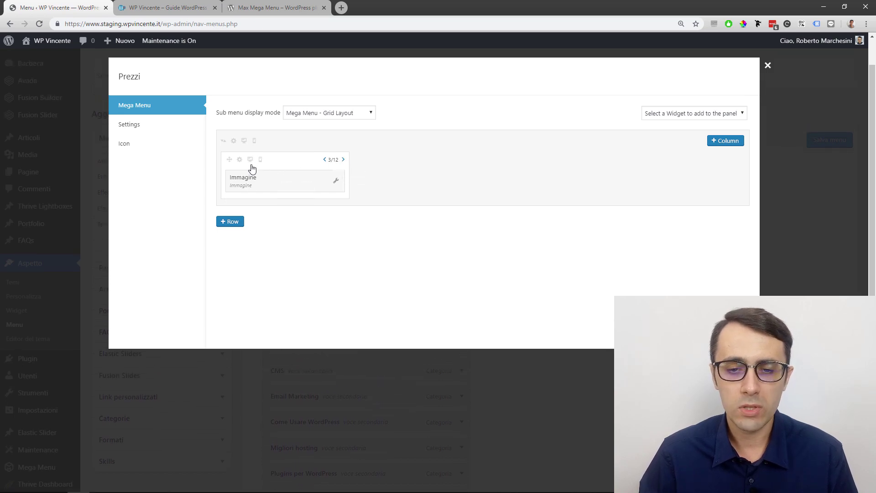
{"action": "left_click", "coordinate": [343, 160]}
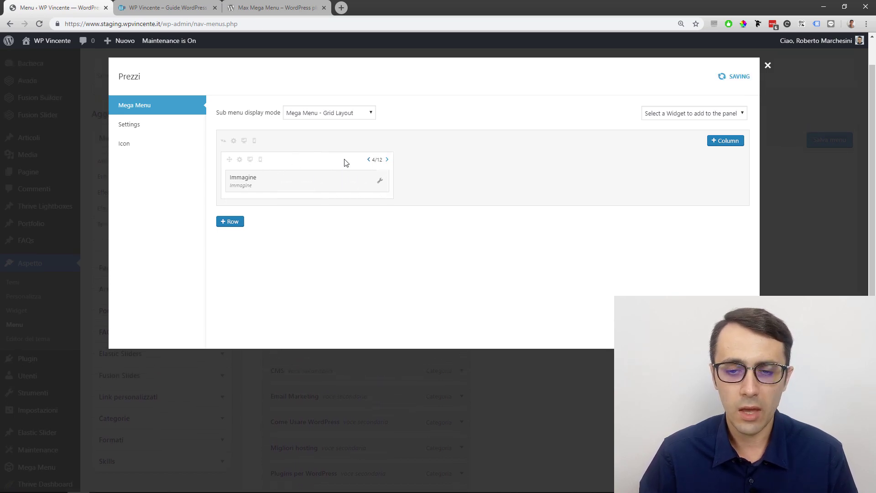
{"action": "left_click", "coordinate": [386, 160]}
{"action": "left_click", "coordinate": [431, 162]}
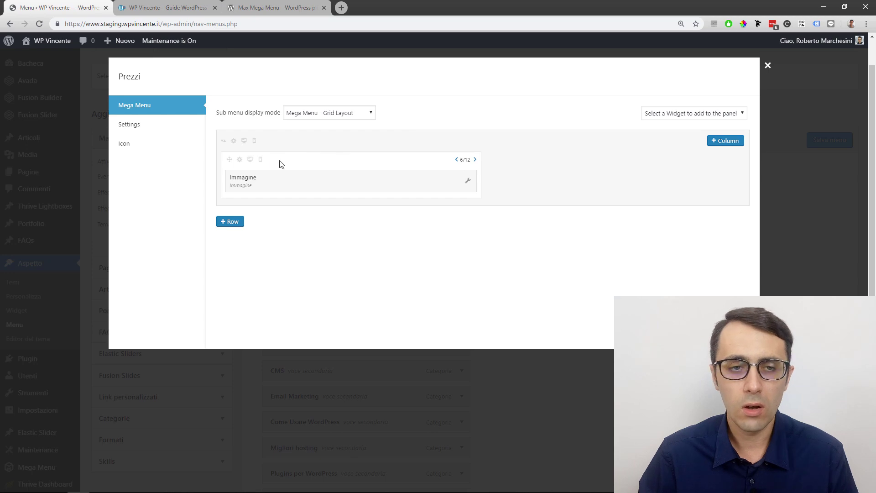
Step: Reload the public homepage and examine the Prezzi submenu with the 6/12 image column
{"action": "left_click", "coordinate": [148, 5]}
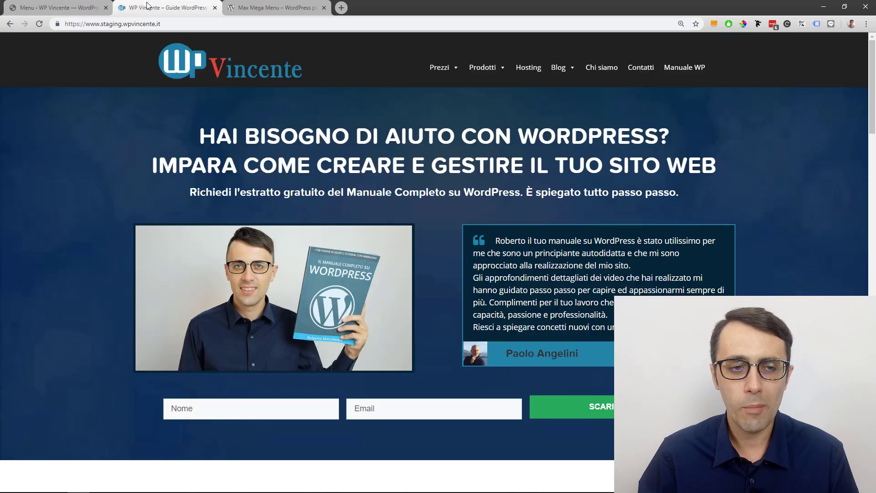
{"action": "left_click", "coordinate": [39, 24]}
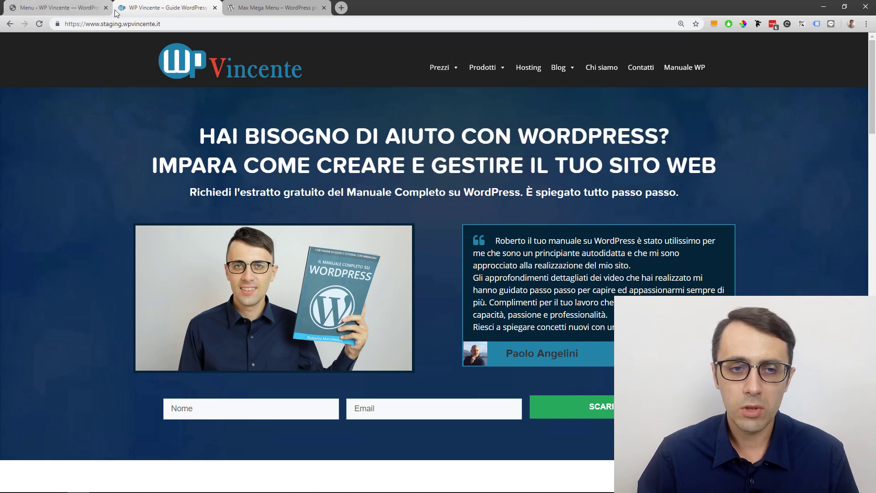
Step: Try narrowing the Immagine column to 5/12, restore it to 6/12, and view the Prezzi submenu on the public homepage
{"action": "left_click", "coordinate": [55, 8]}
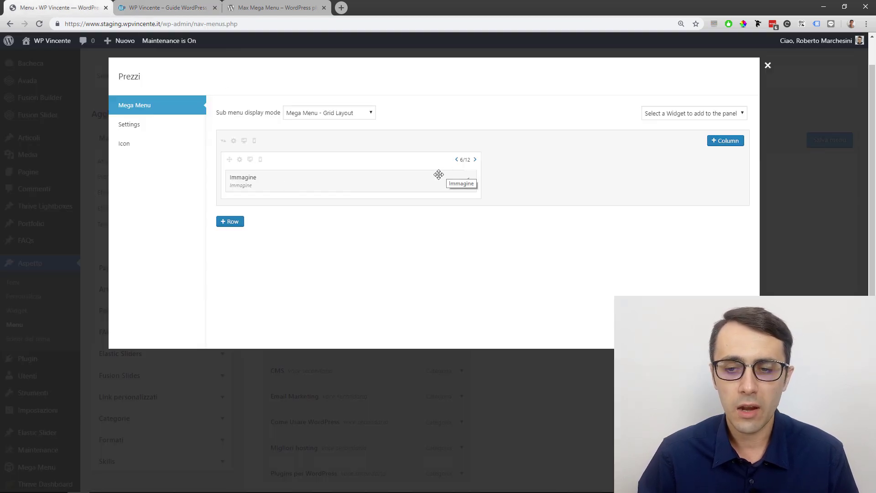
{"action": "left_click", "coordinate": [457, 160]}
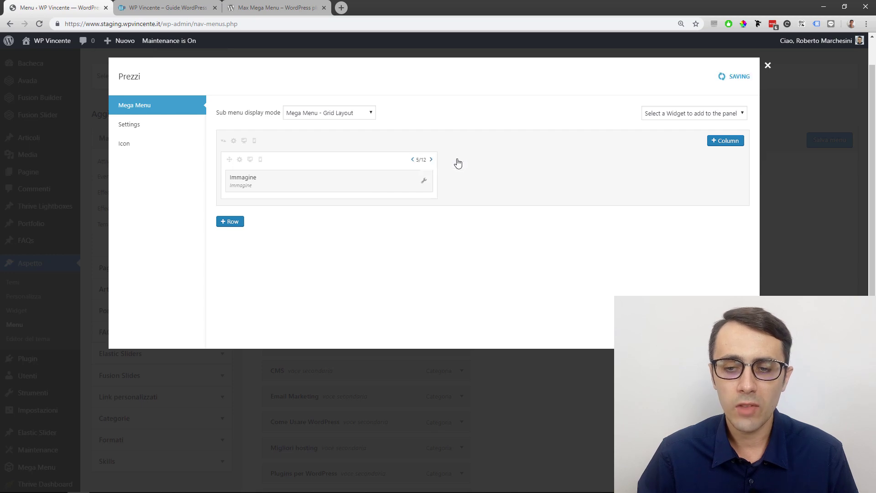
{"action": "left_click", "coordinate": [431, 160]}
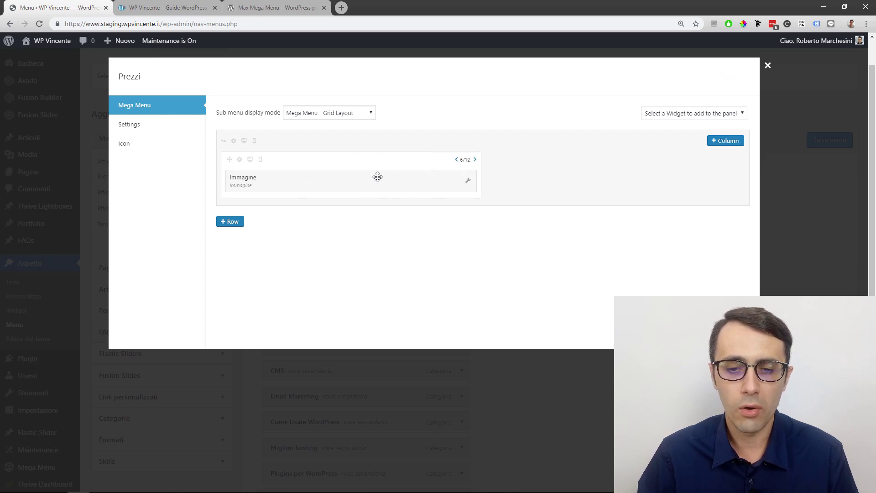
{"action": "left_click", "coordinate": [164, 8]}
{"action": "mouse_move", "coordinate": [433, 72]}
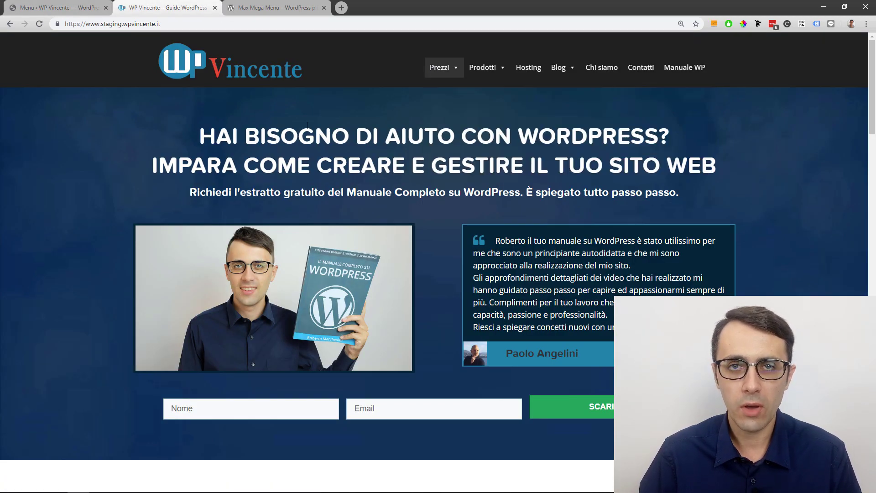
Step: Add a second column to the Prezzi grid row and place a new Video widget in it
{"action": "left_click", "coordinate": [58, 5]}
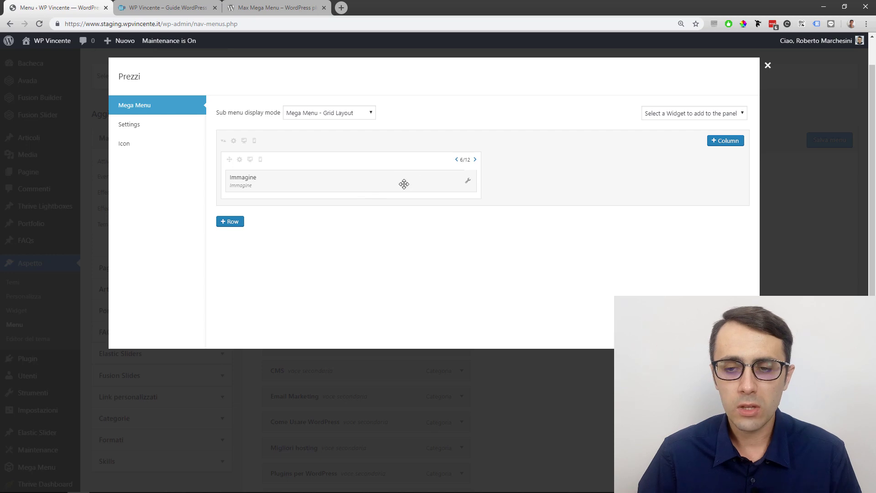
{"action": "left_click", "coordinate": [726, 141]}
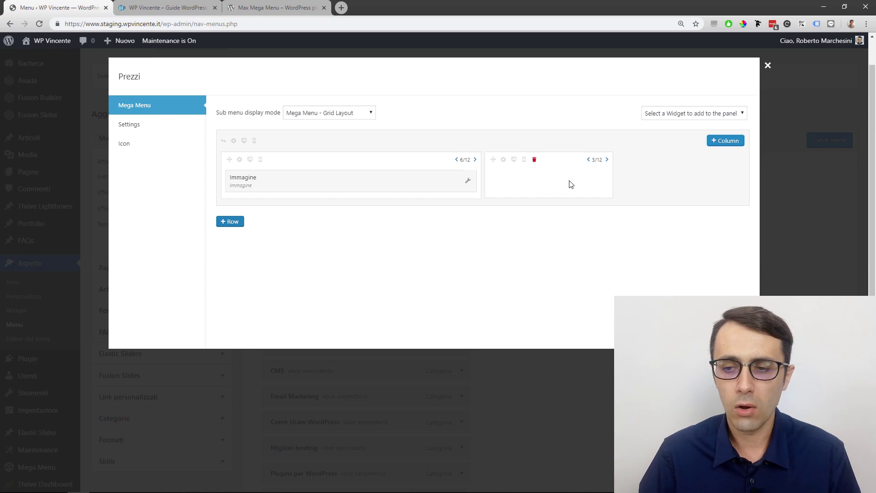
{"action": "left_click", "coordinate": [686, 113]}
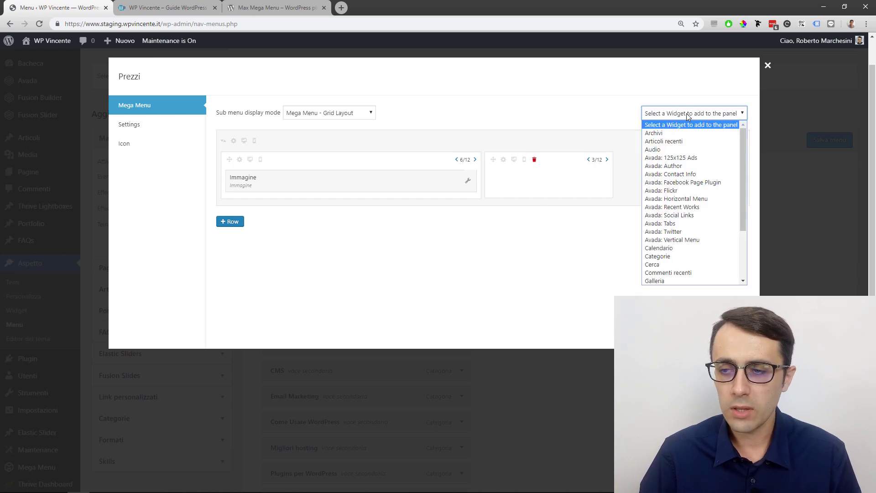
{"action": "left_click_drag", "start_coordinate": [741, 146], "coordinate": [739, 202]}
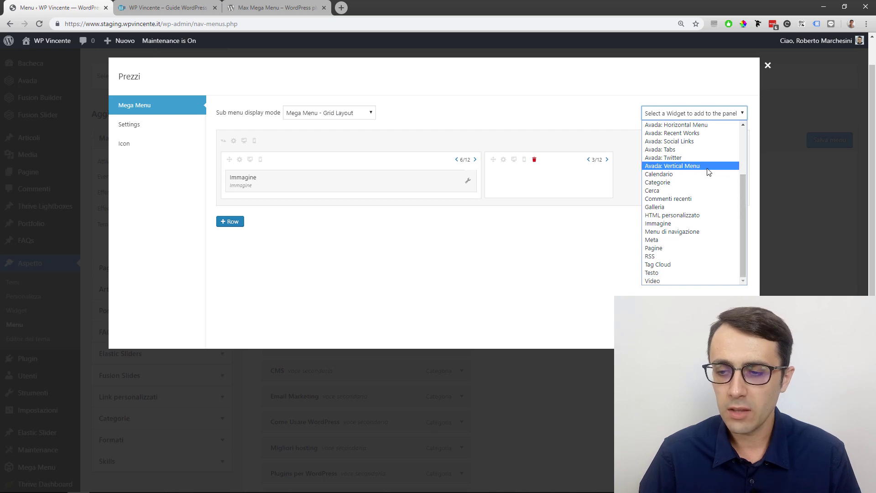
{"action": "left_click", "coordinate": [661, 281]}
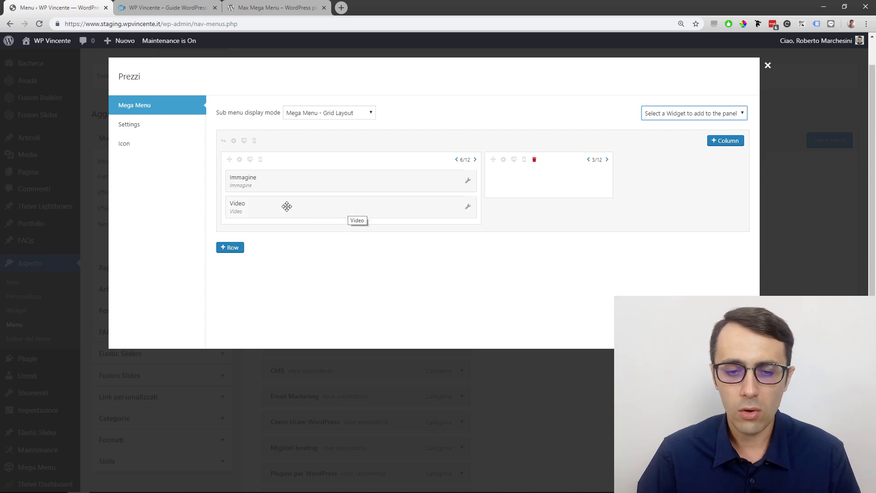
{"action": "left_click_drag", "start_coordinate": [280, 205], "coordinate": [544, 176]}
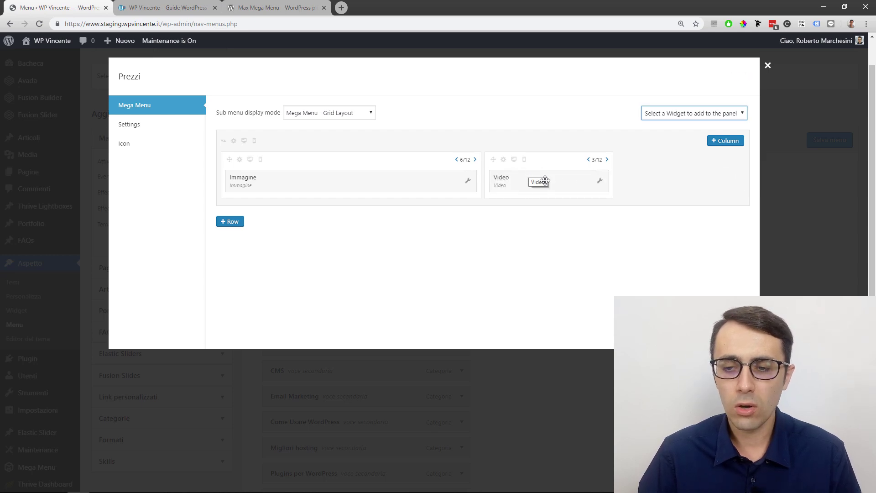
{"action": "left_click", "coordinate": [599, 182]}
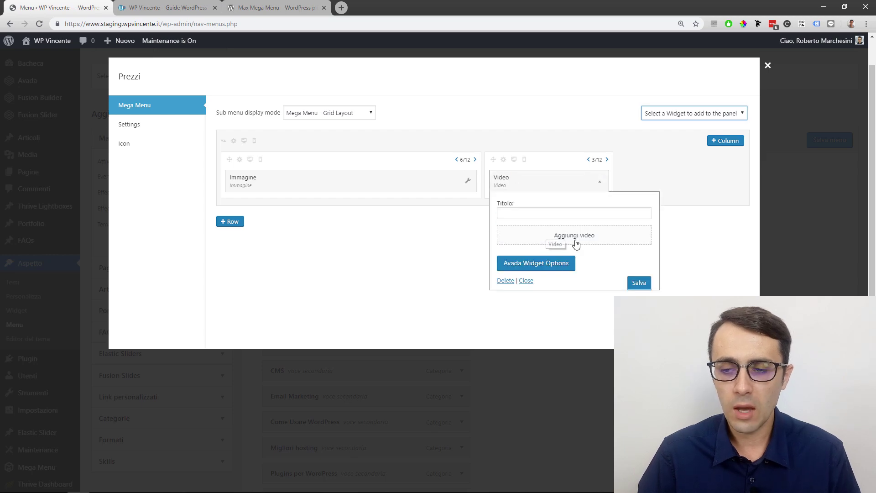
{"action": "left_click", "coordinate": [581, 235]}
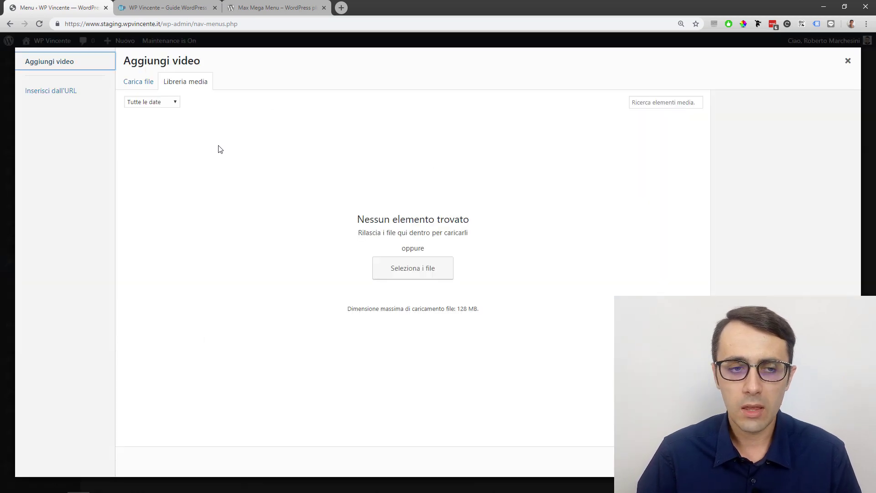
{"action": "left_click", "coordinate": [57, 92]}
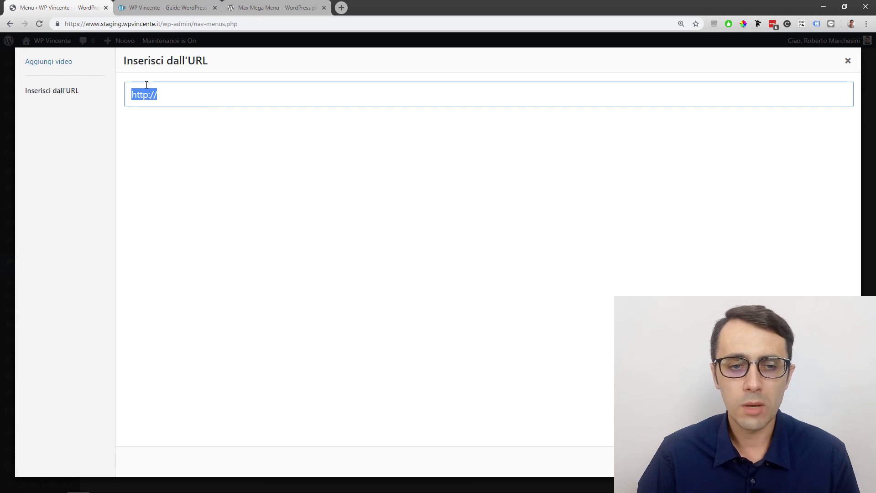
{"action": "type", "text": "https://www.youtube.com/watch?v=CeBARYXZHC0"}
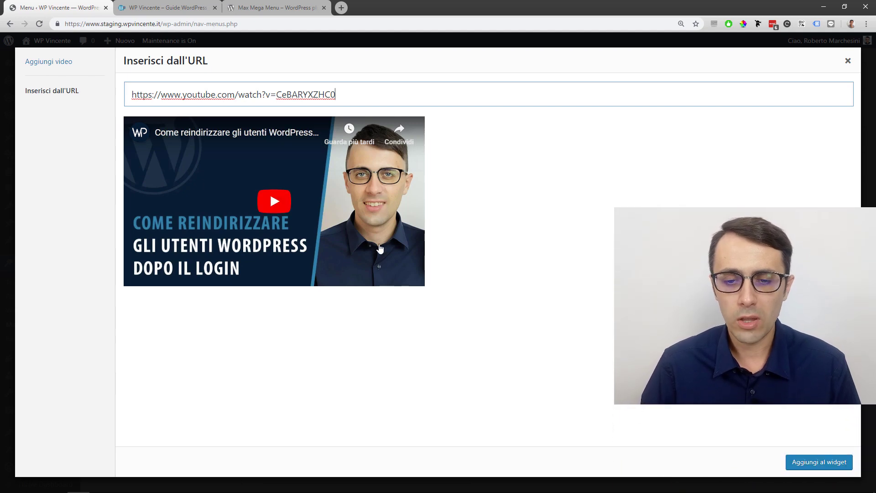
{"action": "left_click", "coordinate": [810, 462]}
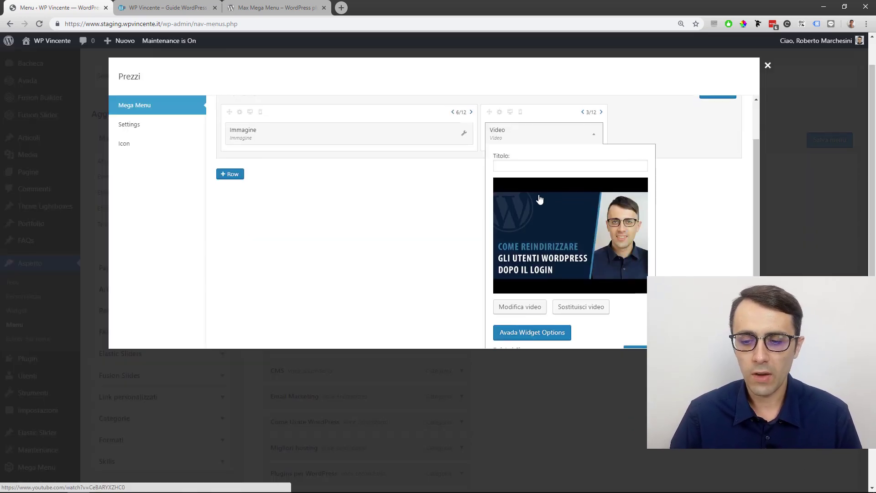
{"action": "left_click", "coordinate": [634, 342]}
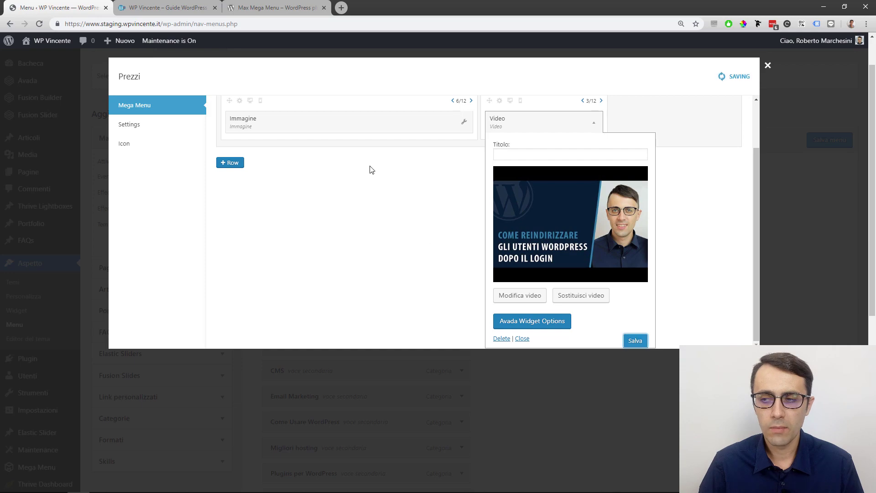
Step: Reload the public homepage and examine the Prezzi submenu with the image and video side by side
{"action": "left_click", "coordinate": [178, 8]}
{"action": "left_click", "coordinate": [38, 23]}
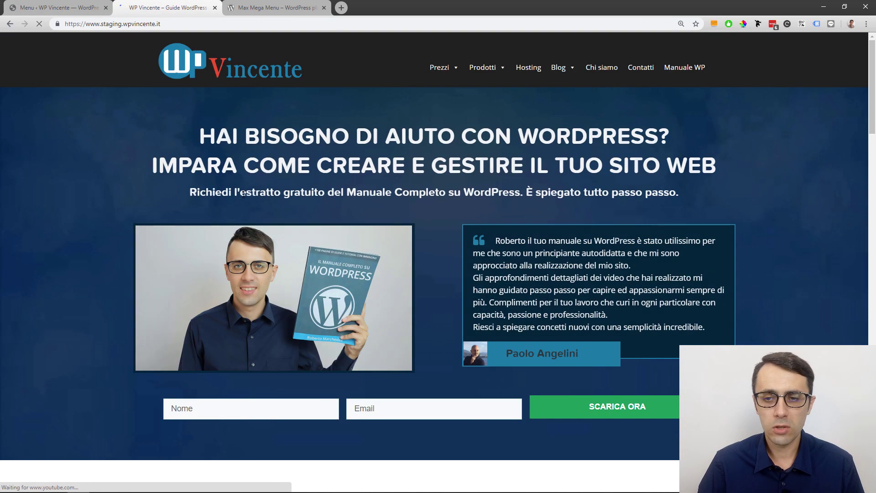
{"action": "mouse_move", "coordinate": [446, 71]}
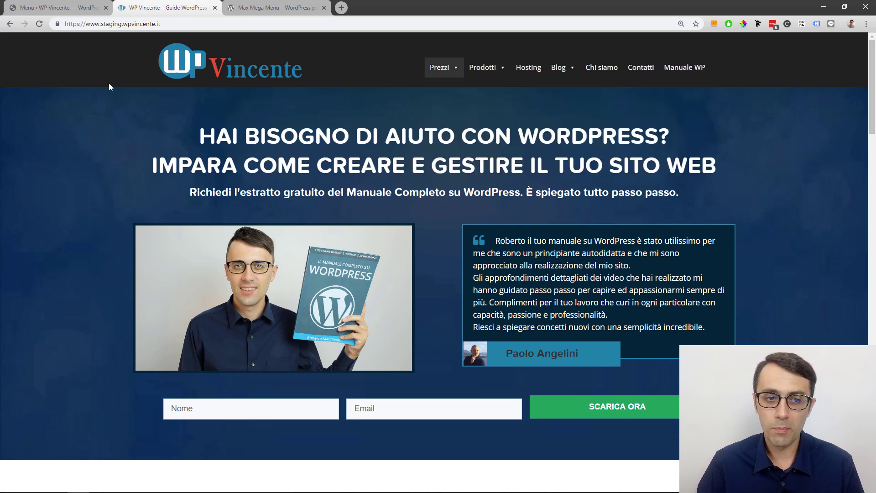
Step: Close the Video widget's settings in the Prezzi mega menu and widen its column to 6/12
{"action": "left_click", "coordinate": [59, 8]}
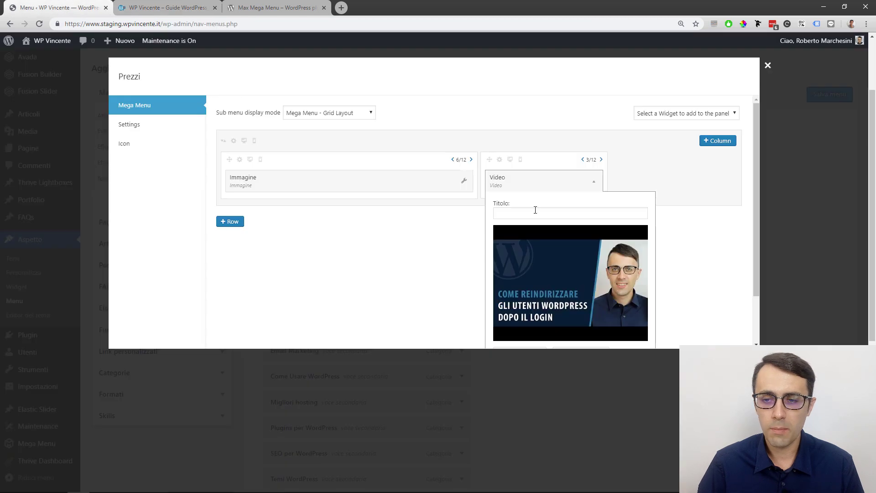
{"action": "left_click", "coordinate": [593, 182]}
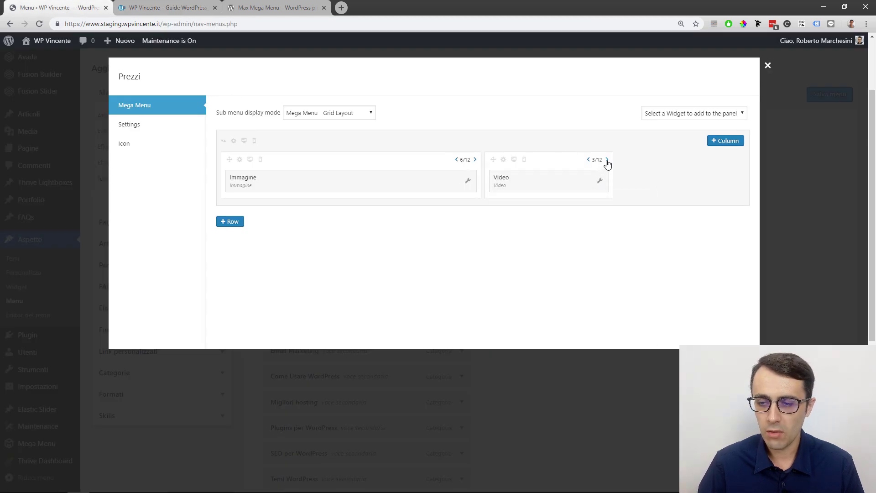
{"action": "left_click", "coordinate": [606, 159]}
{"action": "left_click", "coordinate": [651, 159]}
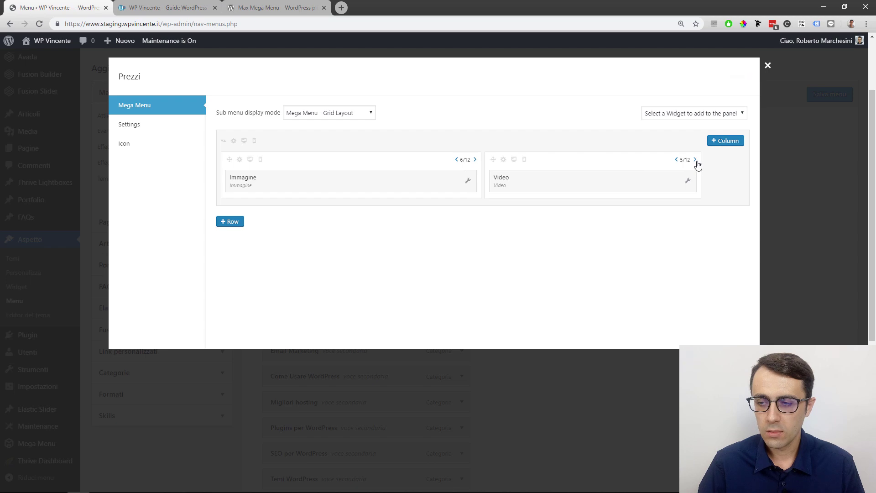
{"action": "left_click", "coordinate": [695, 159]}
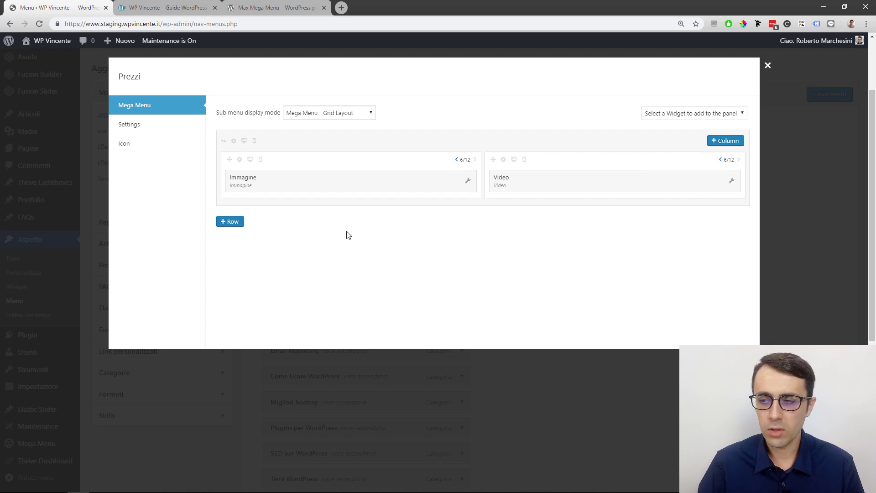
Step: Reload the public homepage and examine how the Prezzi submenu displays the widened video column
{"action": "left_click", "coordinate": [165, 8]}
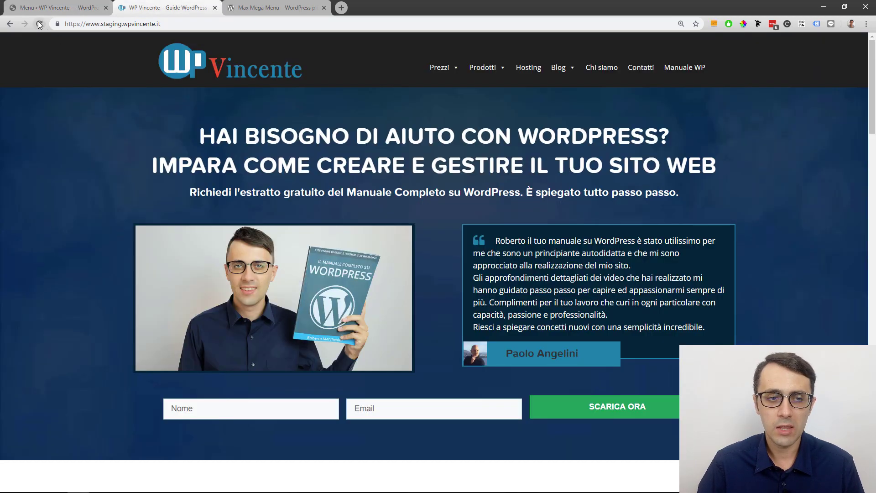
{"action": "left_click", "coordinate": [40, 24]}
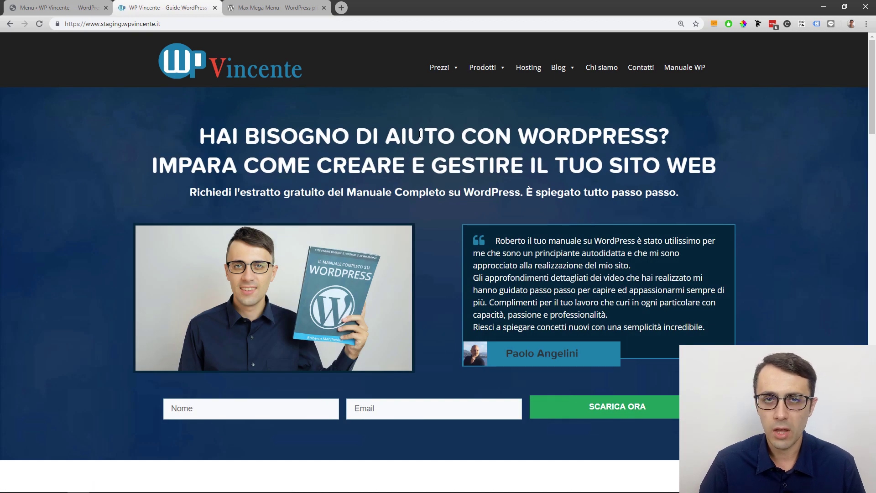
{"action": "mouse_move", "coordinate": [442, 69]}
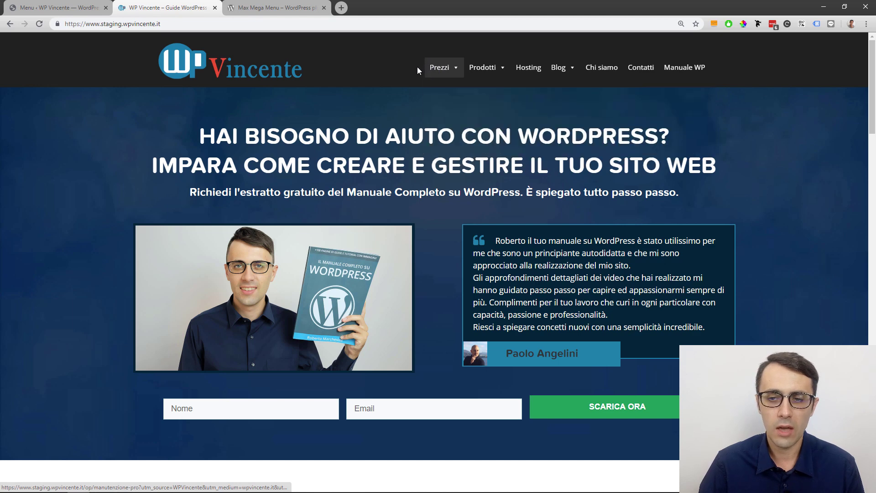
Step: Assign the heart icon from the Dashicons set to the Prezzi menu item
{"action": "left_click", "coordinate": [57, 8]}
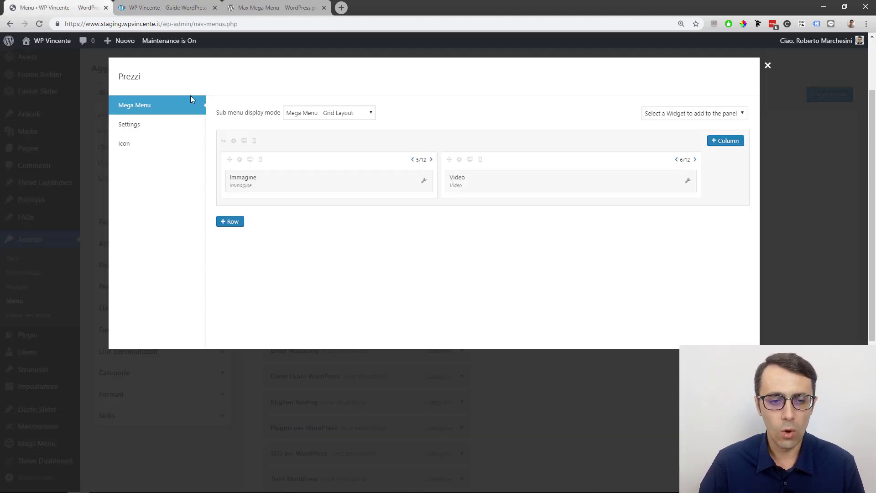
{"action": "left_click", "coordinate": [123, 145]}
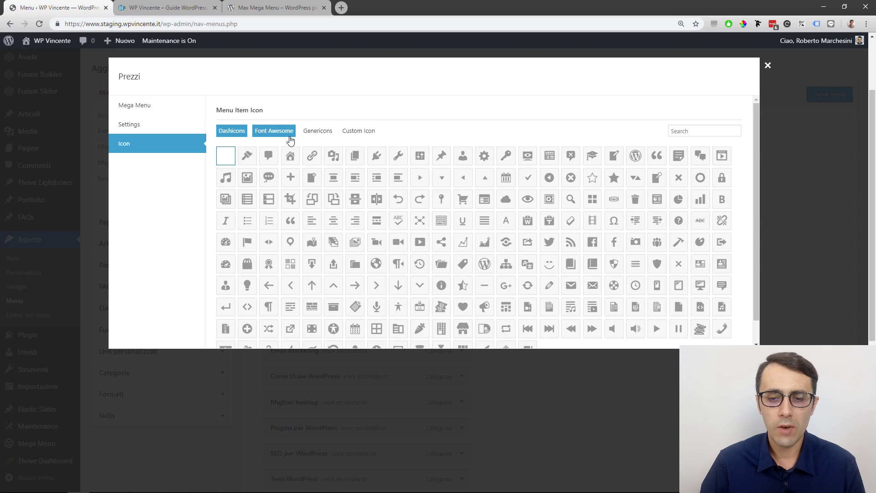
{"action": "scroll", "coordinate": [401, 166], "scroll_direction": "down", "scroll_amount": 1}
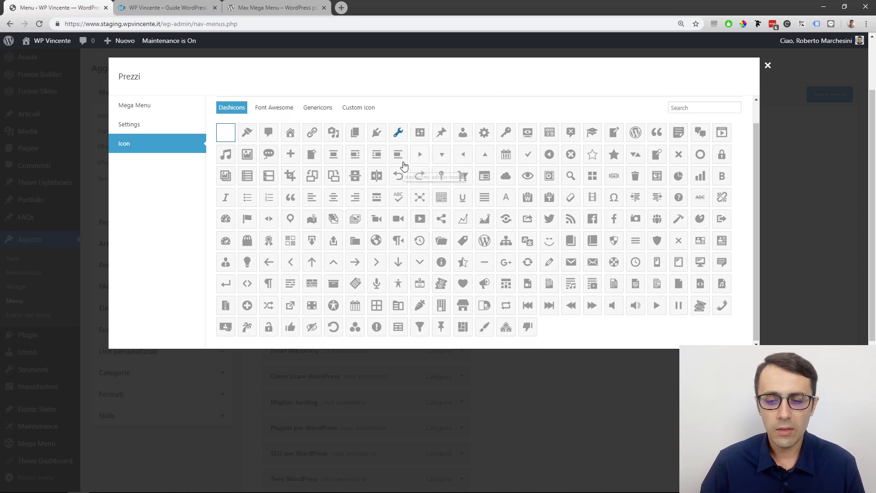
{"action": "scroll", "coordinate": [319, 224], "scroll_direction": "up", "scroll_amount": 2}
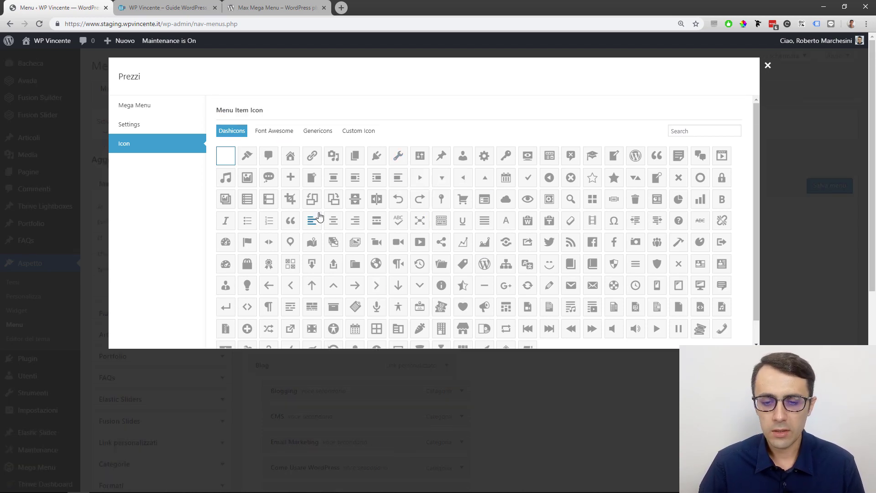
{"action": "scroll", "coordinate": [352, 241], "scroll_direction": "down", "scroll_amount": 1}
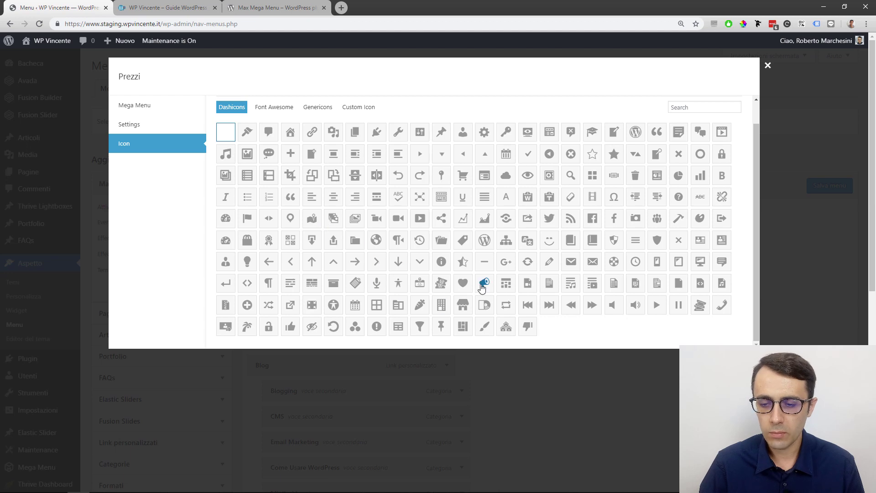
{"action": "left_click", "coordinate": [463, 281]}
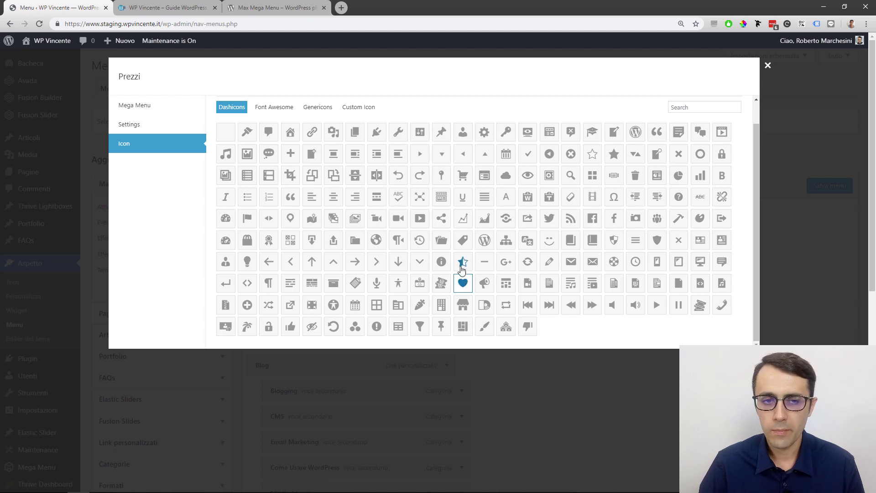
Step: Reload the public homepage and examine the icon beside Prezzi and the Prodotti submenu
{"action": "left_click", "coordinate": [167, 7]}
{"action": "left_click", "coordinate": [41, 23]}
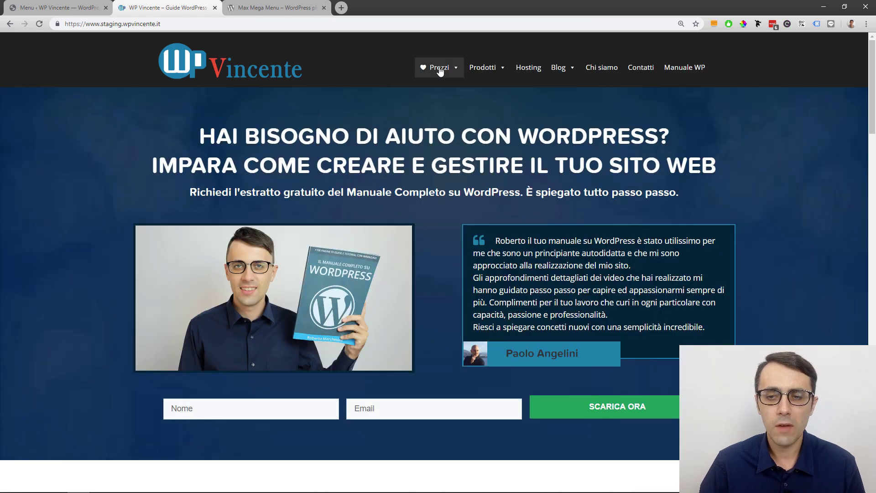
{"action": "mouse_move", "coordinate": [437, 69]}
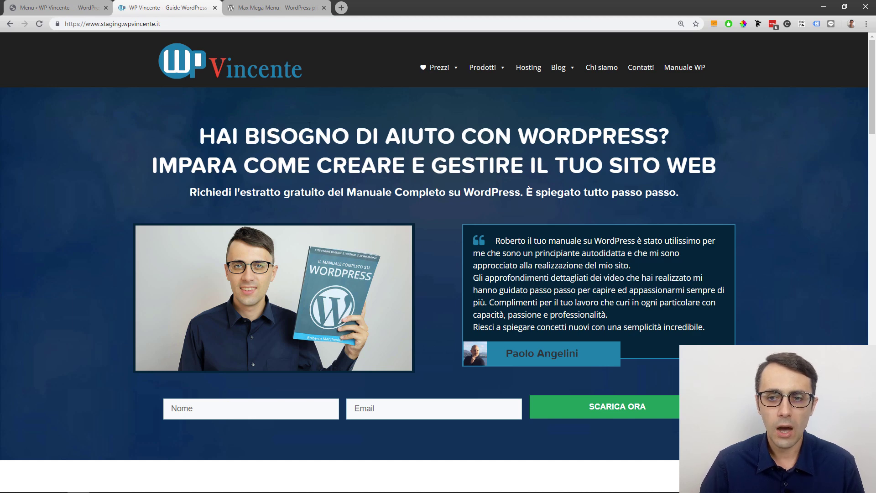
{"action": "mouse_move", "coordinate": [476, 72]}
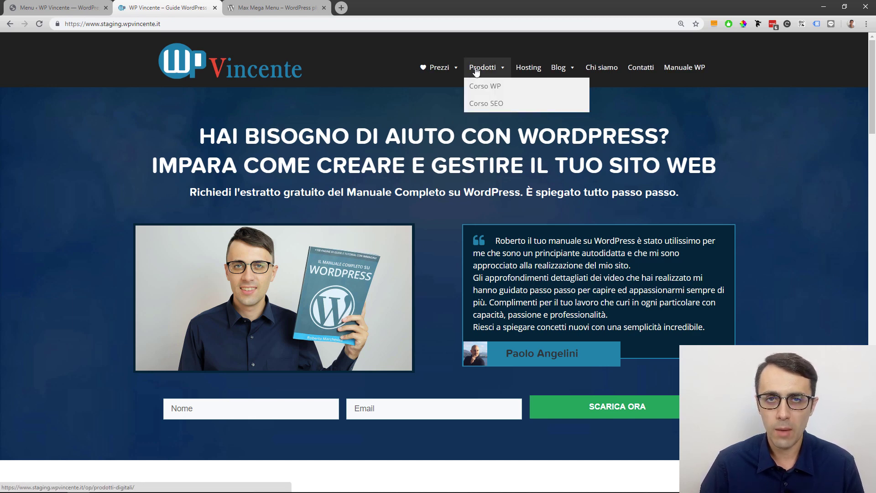
Step: Close the Prezzi settings and set the Prodotti submenu's display mode to Mega Menu - Grid Layout
{"action": "left_click", "coordinate": [57, 7]}
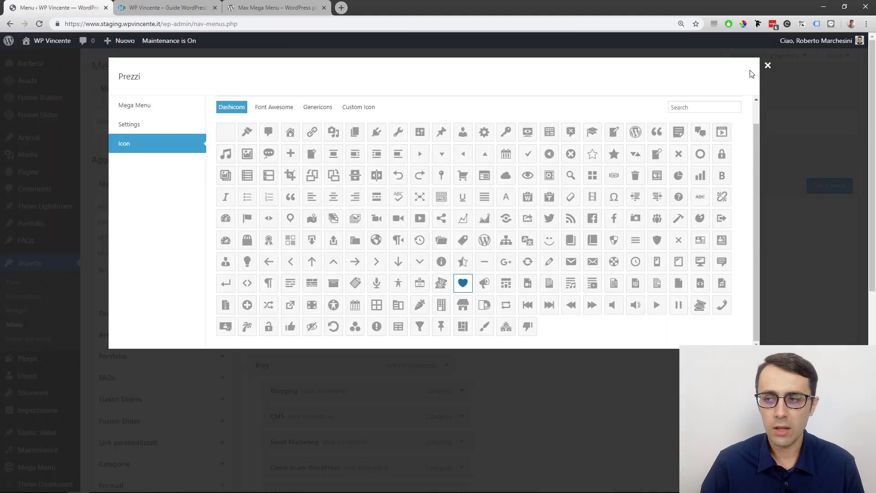
{"action": "left_click", "coordinate": [767, 67]}
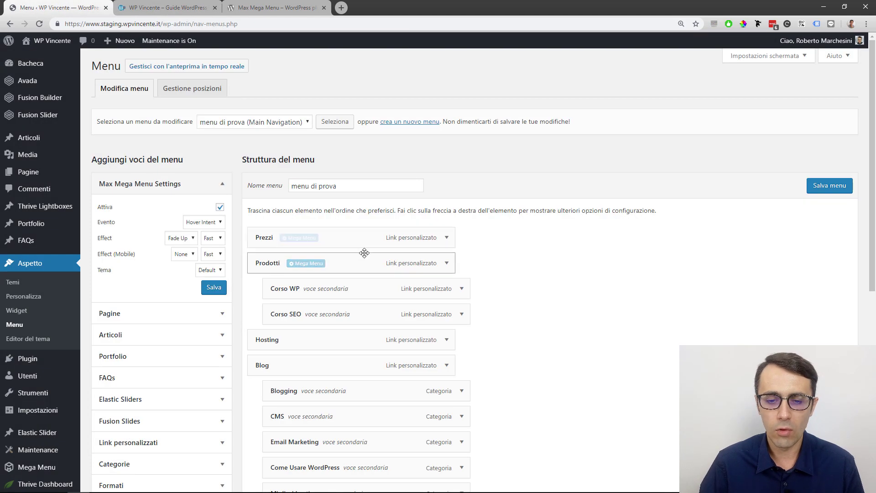
{"action": "left_click", "coordinate": [304, 266]}
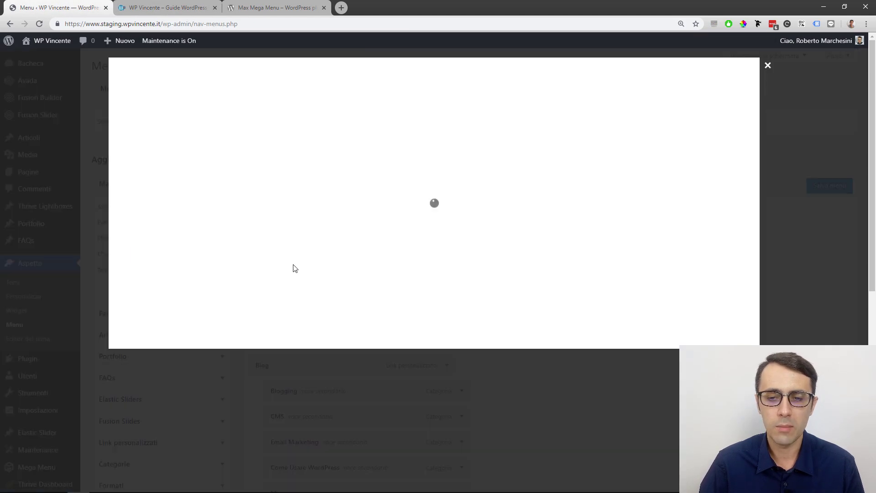
{"action": "left_click", "coordinate": [329, 112]}
{"action": "left_click", "coordinate": [319, 136]}
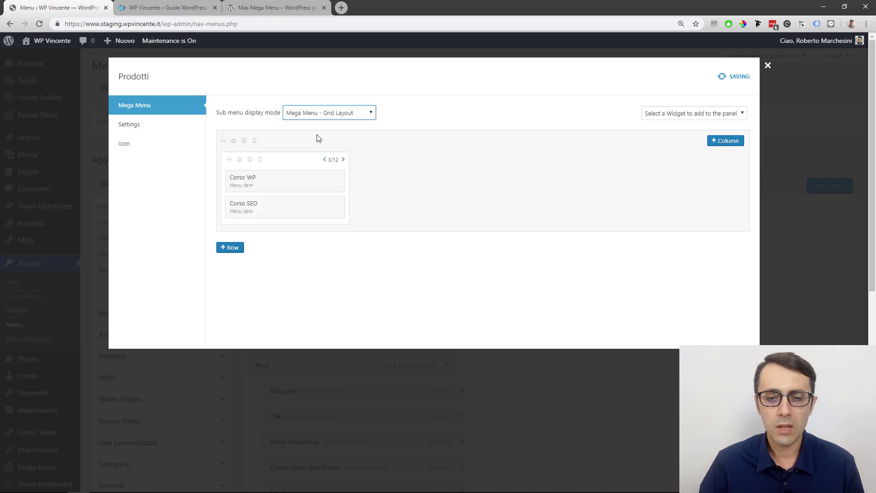
Step: Look through the widgets available for the Prodotti mega menu, then close its settings without adding one
{"action": "left_click", "coordinate": [675, 113]}
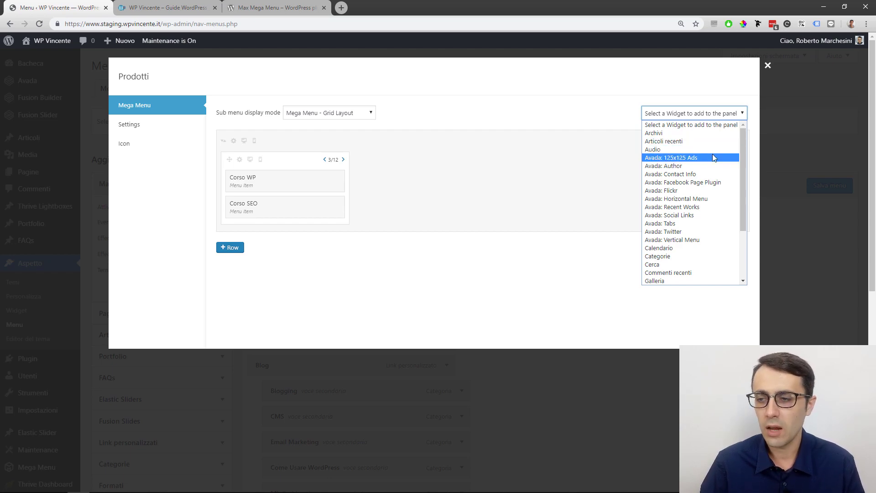
{"action": "left_click_drag", "start_coordinate": [741, 147], "coordinate": [748, 198]}
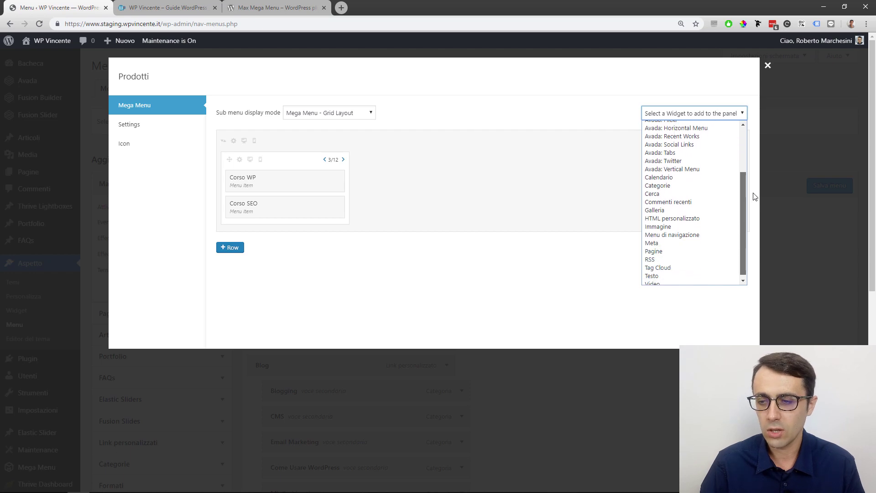
{"action": "scroll", "coordinate": [652, 128], "scroll_direction": "up", "scroll_amount": 2}
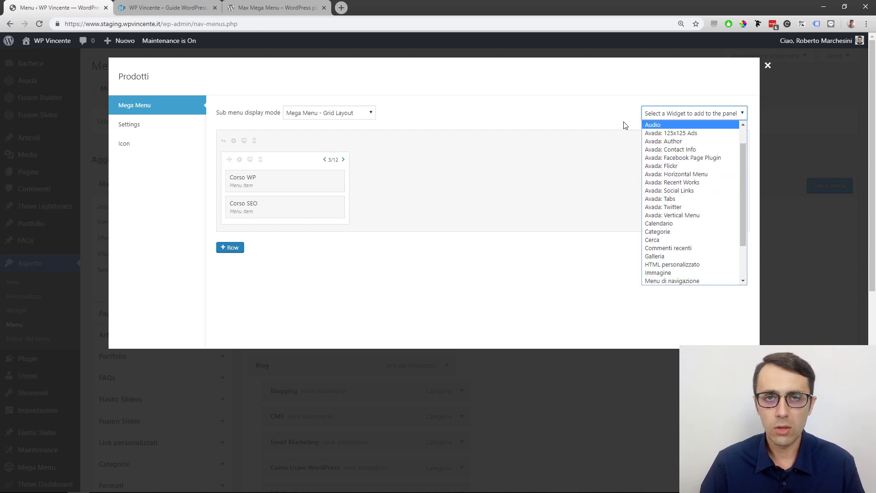
{"action": "left_click", "coordinate": [622, 120]}
{"action": "left_click", "coordinate": [768, 67]}
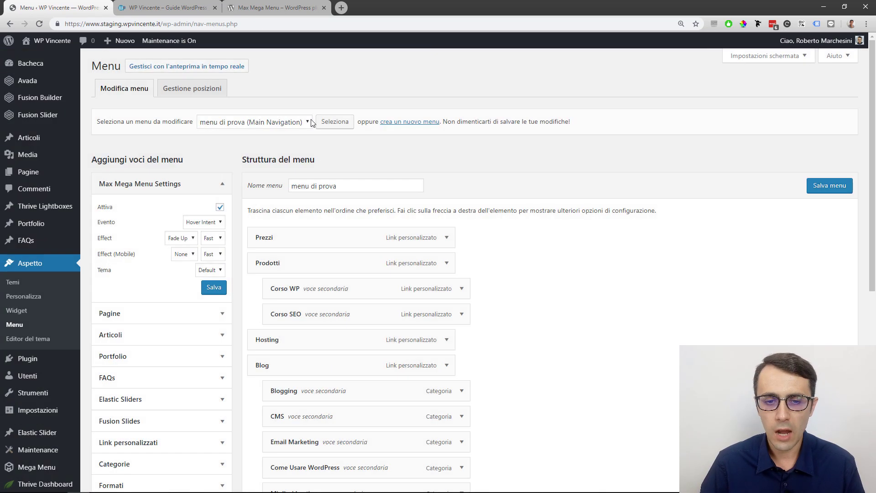
Step: Set the Max Mega Menu effect to Slide Up with Med speed and save the settings
{"action": "scroll", "coordinate": [288, 125], "scroll_direction": "down", "scroll_amount": 1}
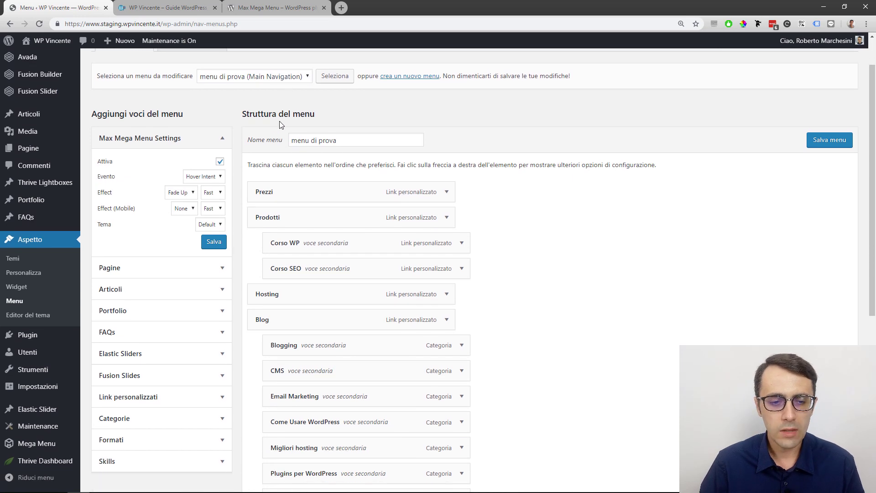
{"action": "scroll", "coordinate": [281, 125], "scroll_direction": "down", "scroll_amount": 1}
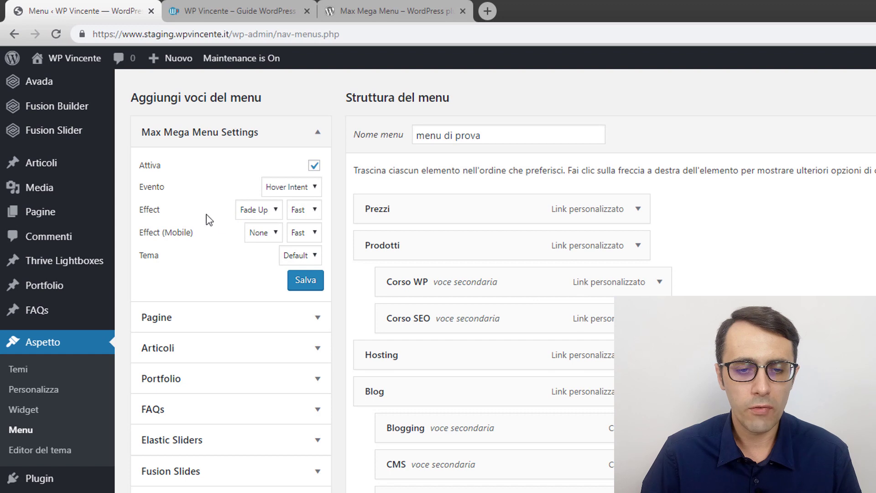
{"action": "left_click", "coordinate": [265, 210]}
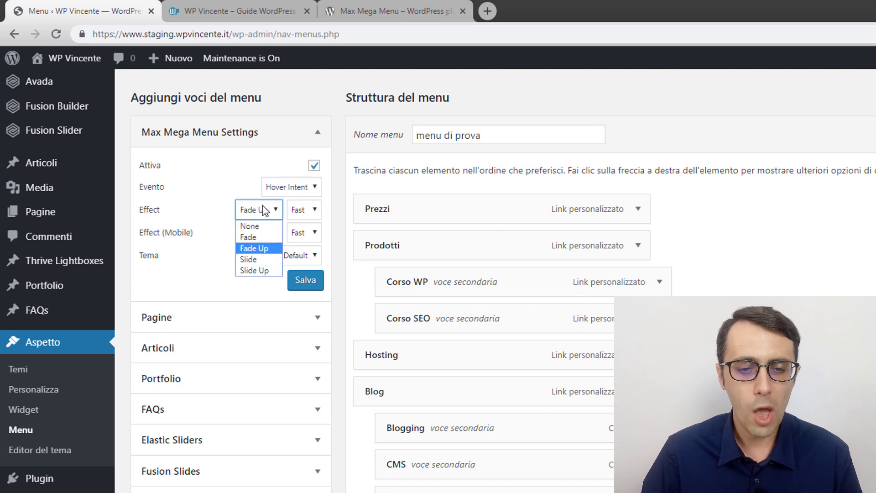
{"action": "left_click", "coordinate": [254, 271]}
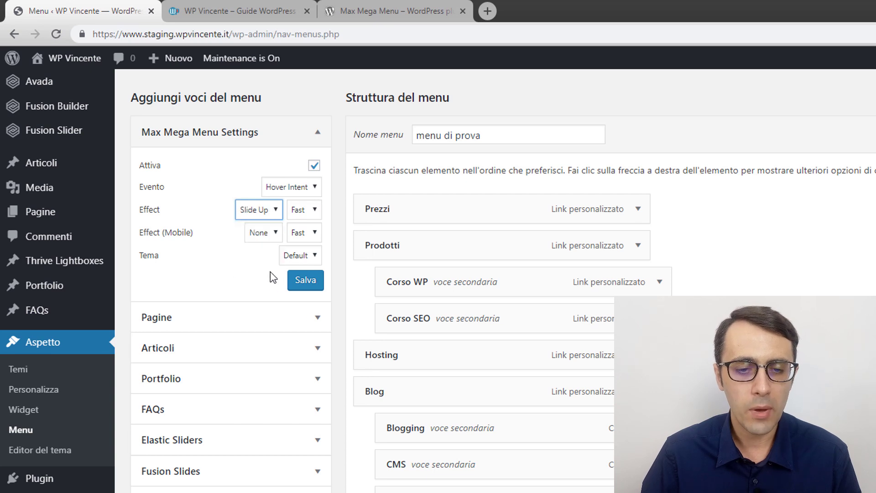
{"action": "left_click", "coordinate": [309, 211]}
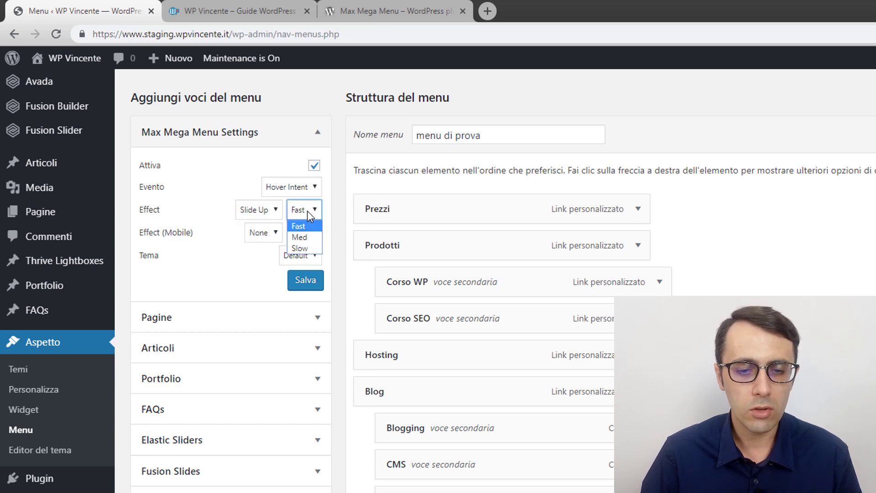
{"action": "left_click", "coordinate": [317, 238]}
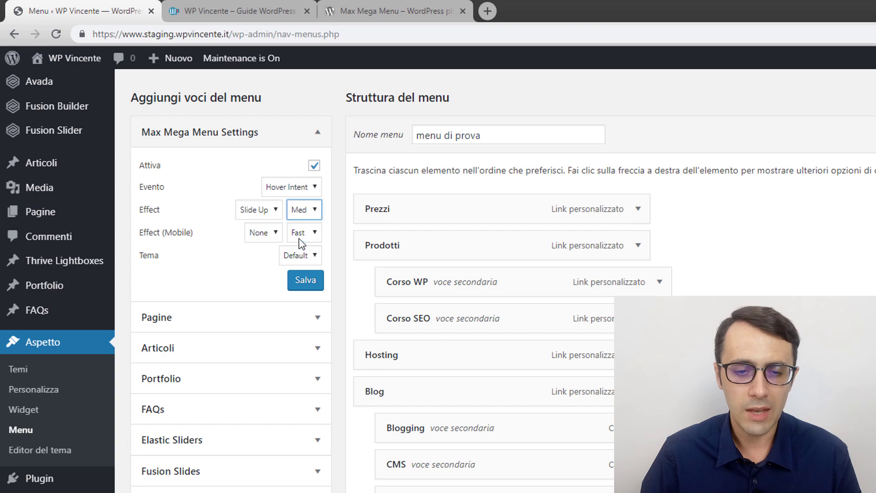
{"action": "left_click", "coordinate": [305, 280]}
Step: Reload the public homepage and examine the Prezzi submenu's Slide Up animation
{"action": "left_click", "coordinate": [161, 8]}
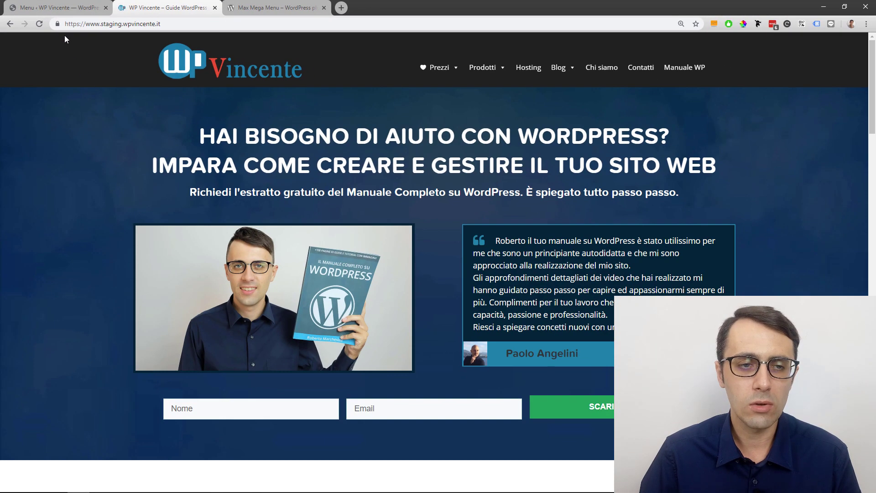
{"action": "left_click", "coordinate": [40, 23]}
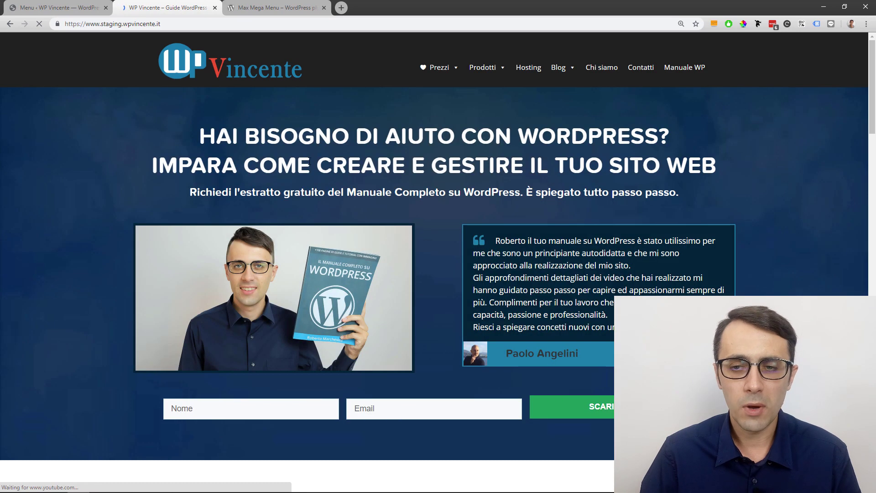
{"action": "mouse_move", "coordinate": [440, 73]}
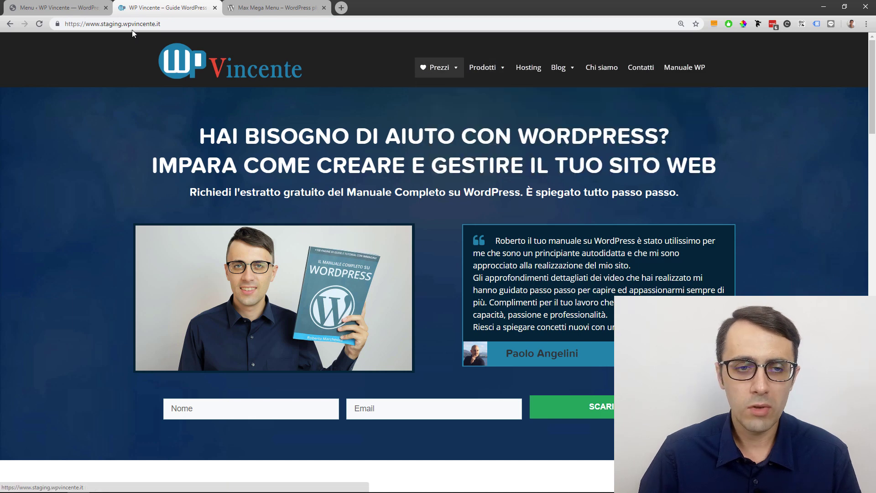
Step: Change the Max Mega Menu effect to Fade Up, save it, and check the Prezzi submenu on the reloaded public homepage
{"action": "left_click", "coordinate": [86, 6]}
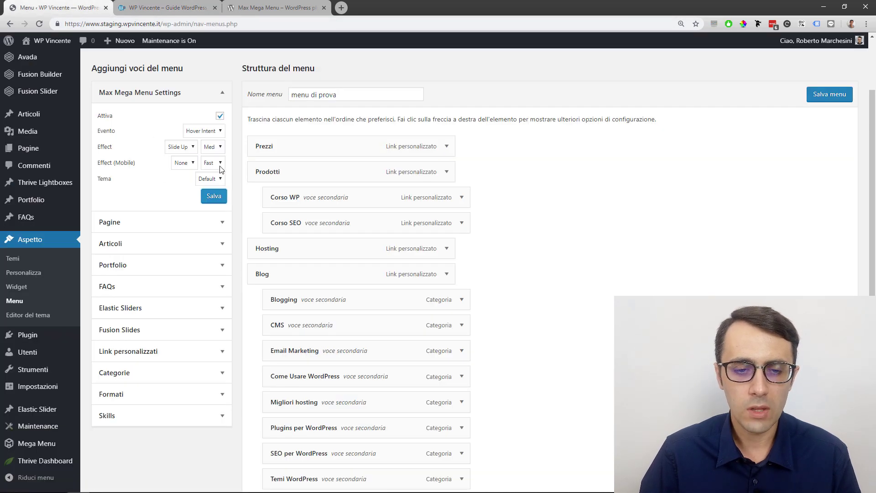
{"action": "left_click", "coordinate": [185, 146]}
{"action": "left_click", "coordinate": [180, 174]}
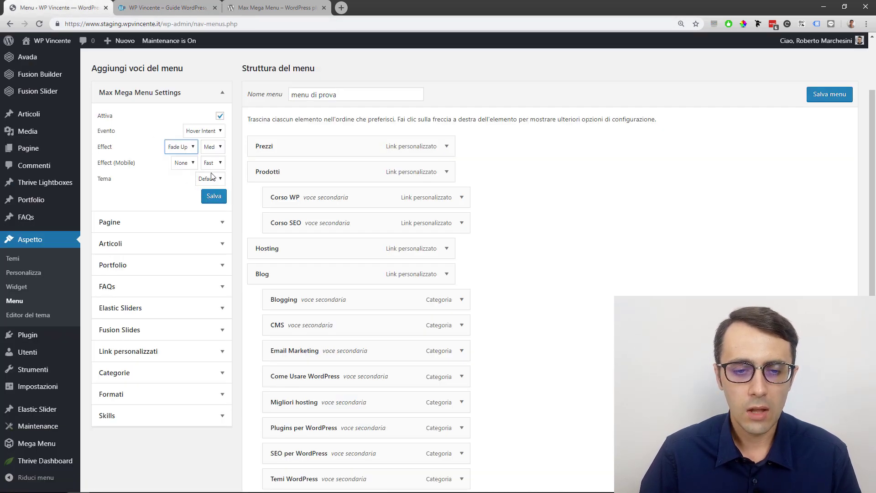
{"action": "left_click", "coordinate": [212, 148]}
{"action": "left_click", "coordinate": [212, 149]}
{"action": "left_click", "coordinate": [214, 199]}
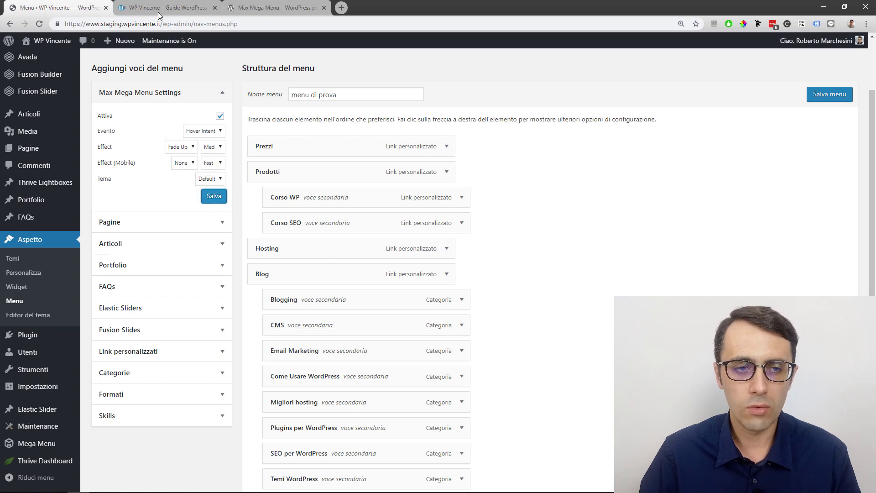
{"action": "left_click", "coordinate": [159, 9]}
{"action": "left_click", "coordinate": [40, 24]}
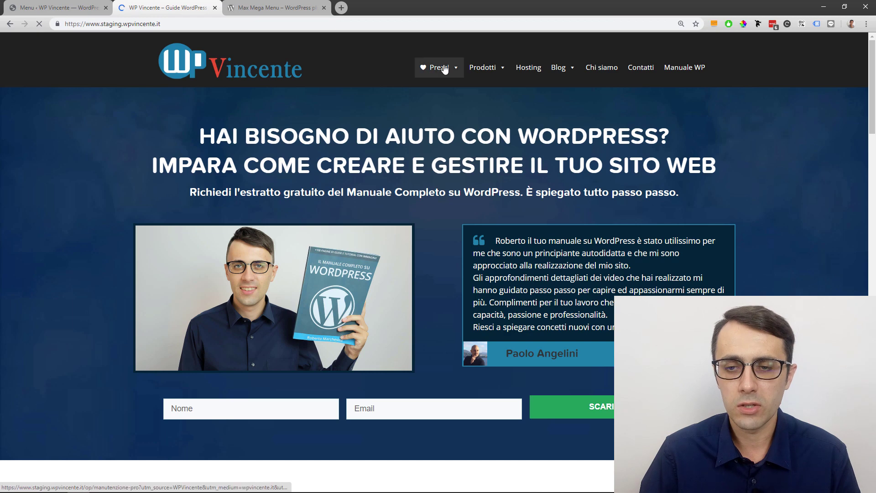
Step: Return to the WordPress admin and open Max Mega Menu's general settings (Impostazioni generali) to review them
{"action": "left_click", "coordinate": [79, 13]}
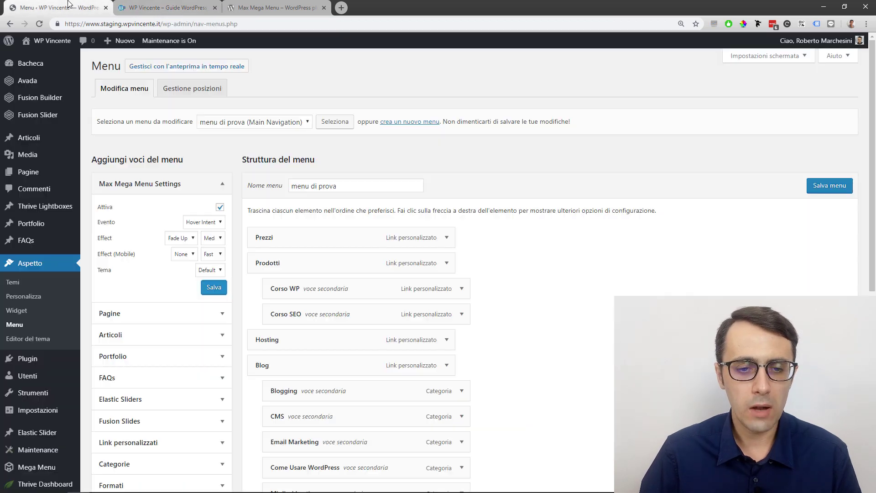
{"action": "scroll", "coordinate": [210, 135], "scroll_direction": "down", "scroll_amount": 2}
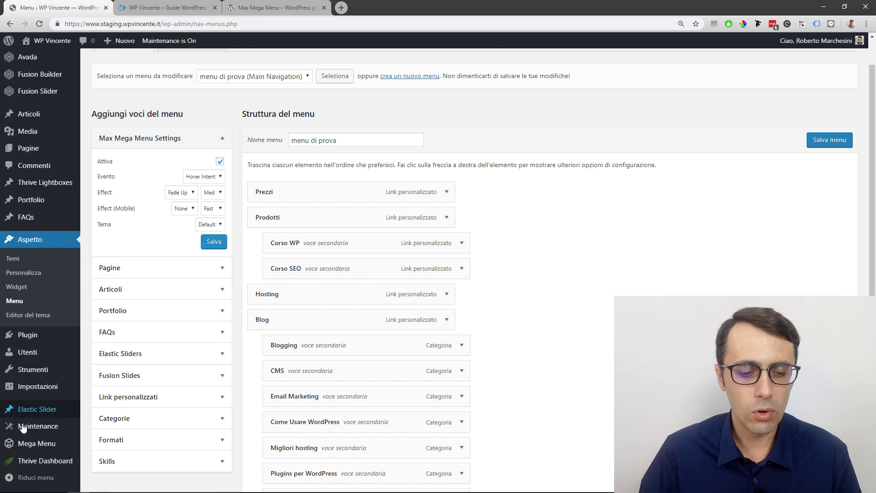
{"action": "mouse_move", "coordinate": [34, 447]}
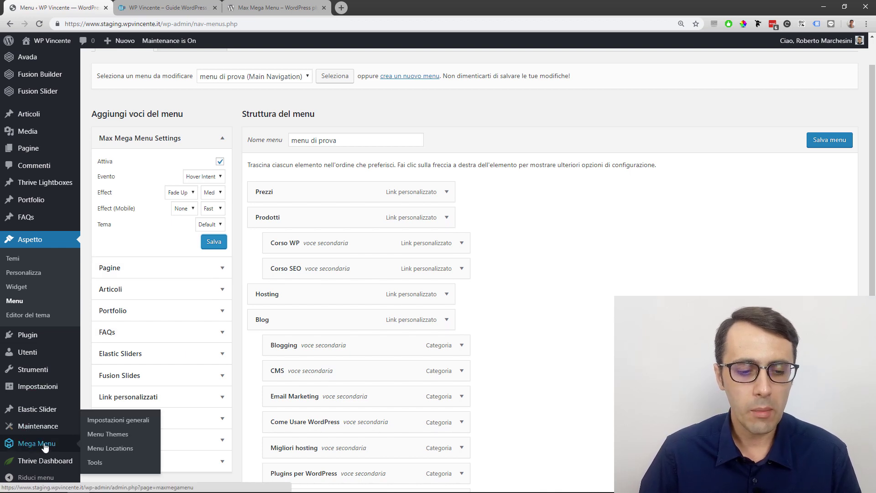
{"action": "left_click", "coordinate": [43, 448]}
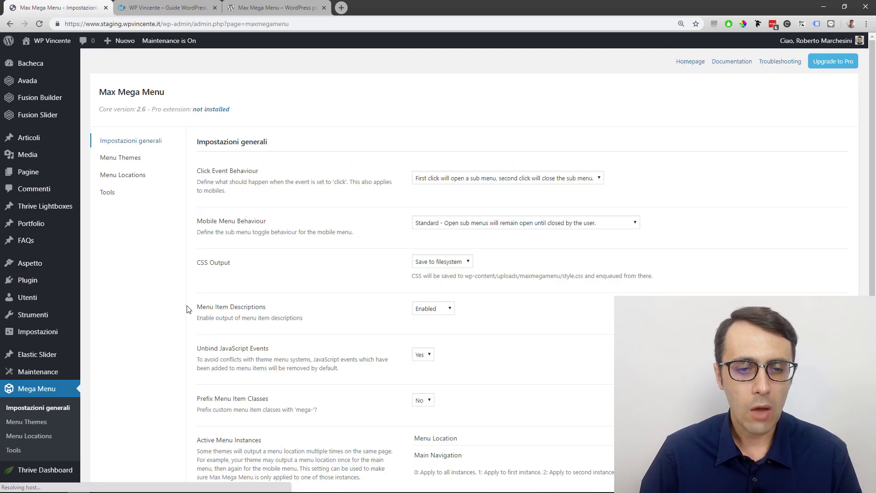
{"action": "scroll", "coordinate": [199, 145], "scroll_direction": "up", "scroll_amount": 1}
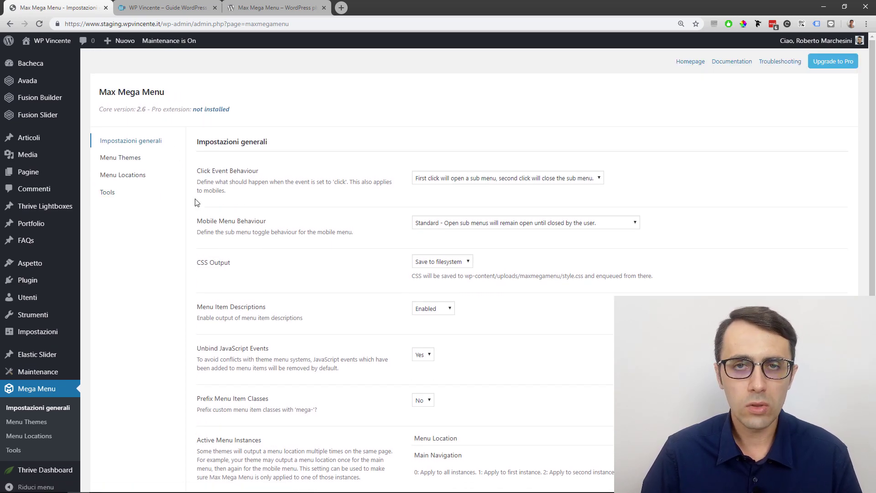
Step: Open the Max Mega Menu theme settings and examine the Prezzi item's hover appearance on the public homepage
{"action": "left_click", "coordinate": [127, 163]}
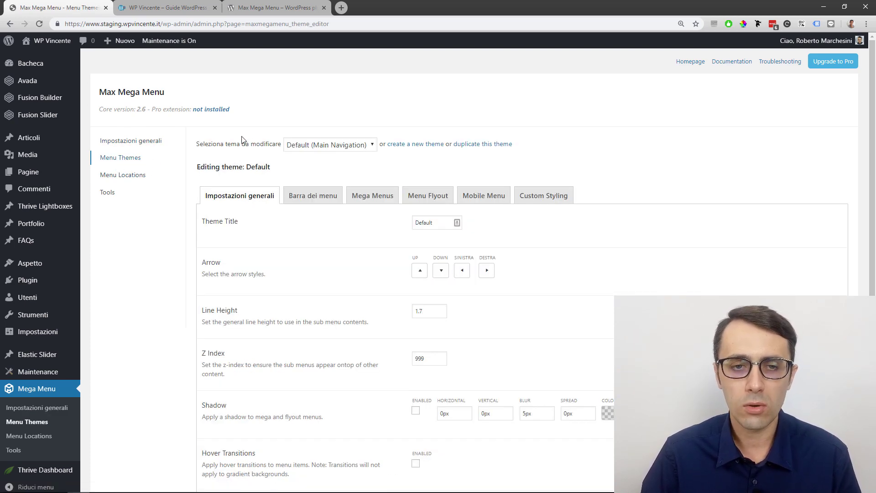
{"action": "left_click", "coordinate": [167, 7]}
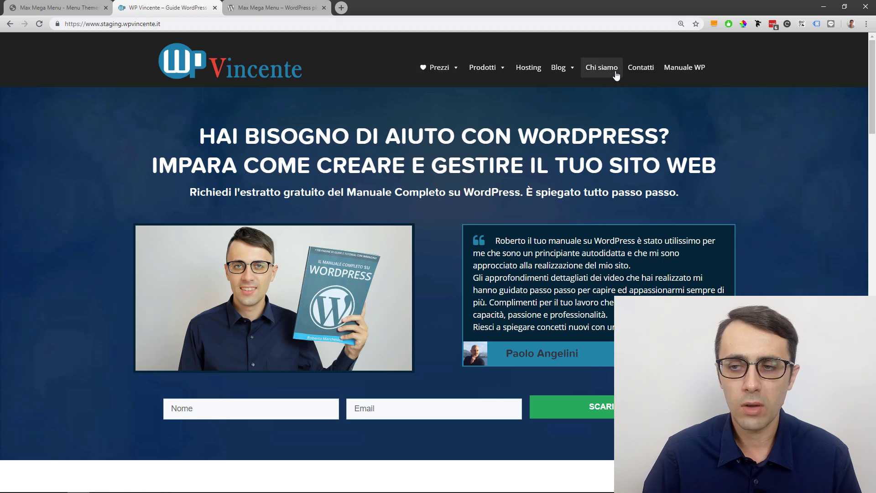
{"action": "mouse_move", "coordinate": [436, 66]}
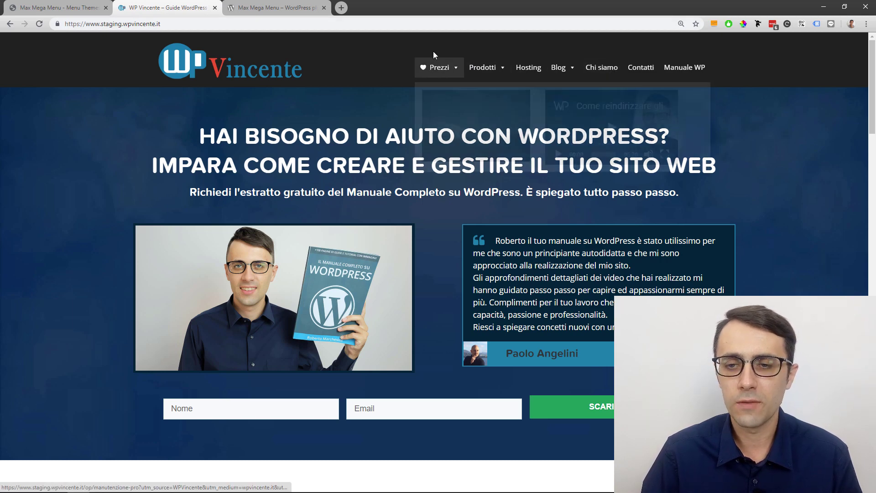
{"action": "mouse_move", "coordinate": [495, 69]}
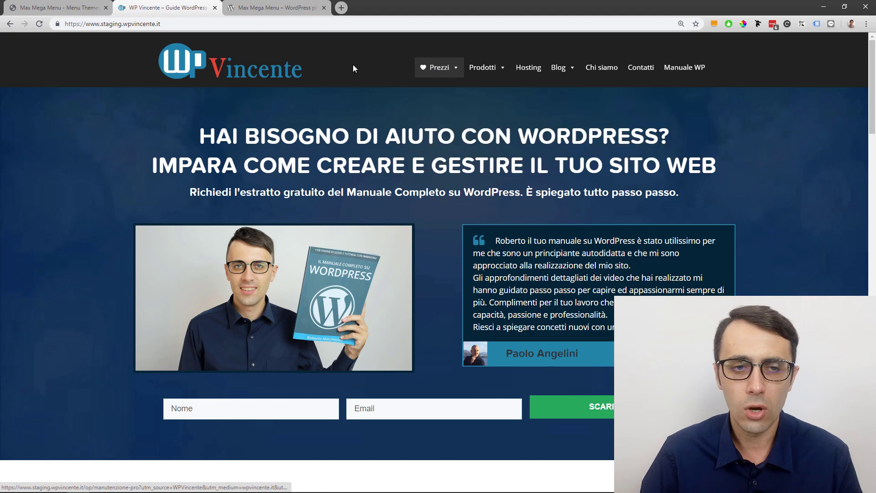
Step: In the Default theme's menu bar settings (Barra dei menu), set both Menu Item Background (Hover) colours to rgb(255, 0, 0) and save the changes
{"action": "key", "text": "ctrl+Page_Up"}
{"action": "scroll", "coordinate": [315, 237], "scroll_direction": "down", "scroll_amount": 1}
{"action": "scroll", "coordinate": [315, 237], "scroll_direction": "up", "scroll_amount": 1}
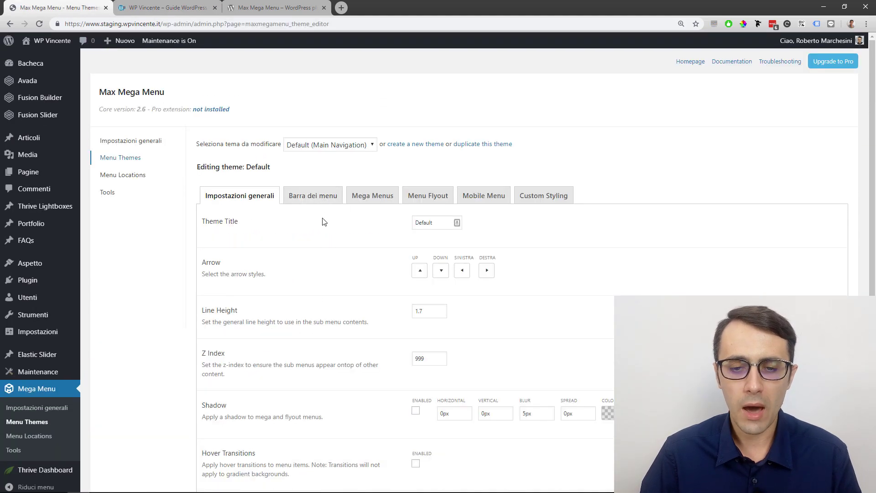
{"action": "left_click", "coordinate": [313, 196]}
{"action": "scroll", "coordinate": [347, 155], "scroll_direction": "down", "scroll_amount": 6}
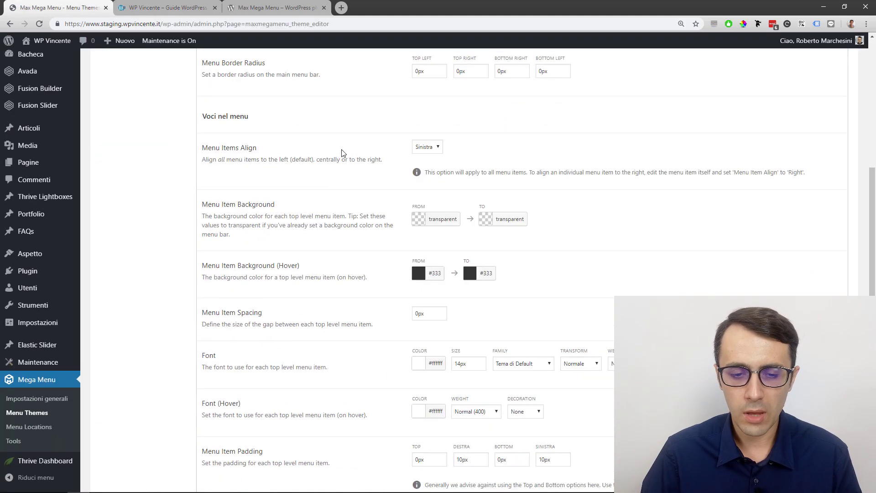
{"action": "left_click", "coordinate": [418, 275]}
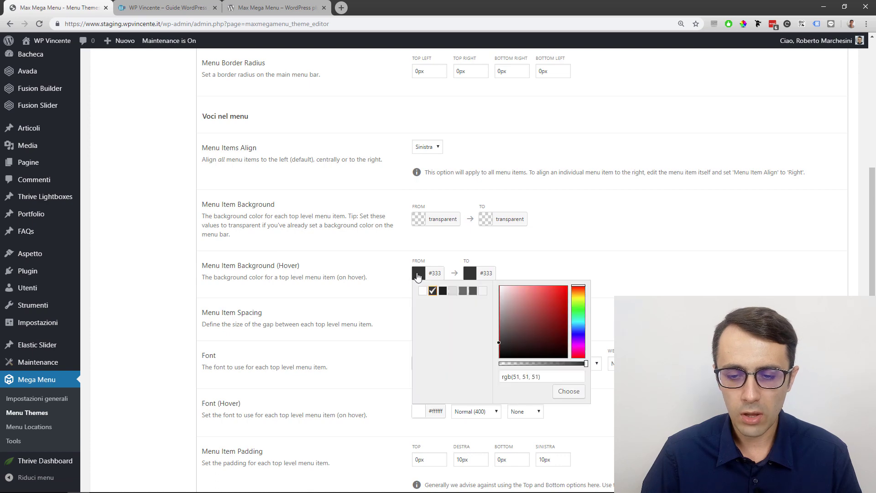
{"action": "left_click", "coordinate": [567, 287]}
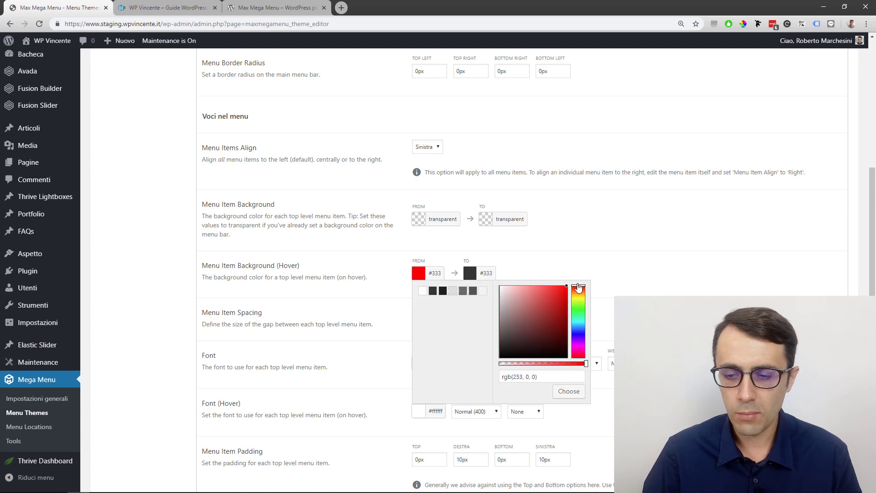
{"action": "left_click", "coordinate": [474, 277]}
{"action": "left_click", "coordinate": [493, 290]}
{"action": "scroll", "coordinate": [493, 292], "scroll_direction": "down", "scroll_amount": 7}
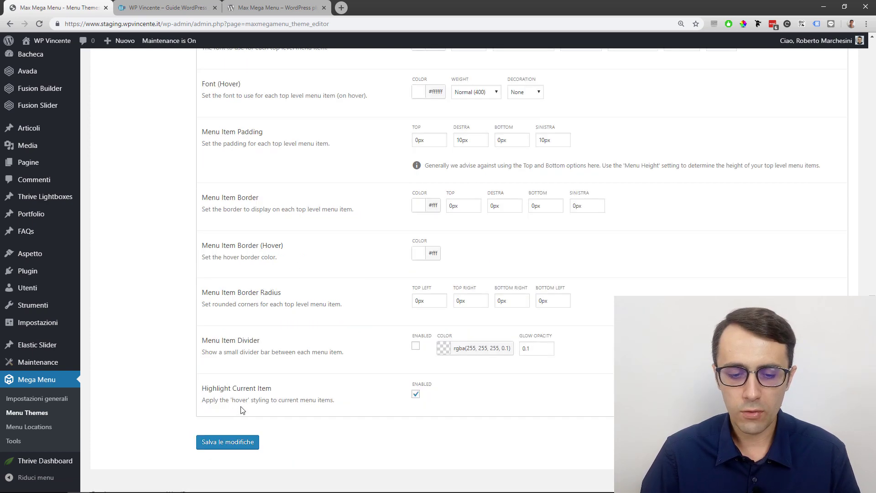
{"action": "left_click", "coordinate": [223, 444]}
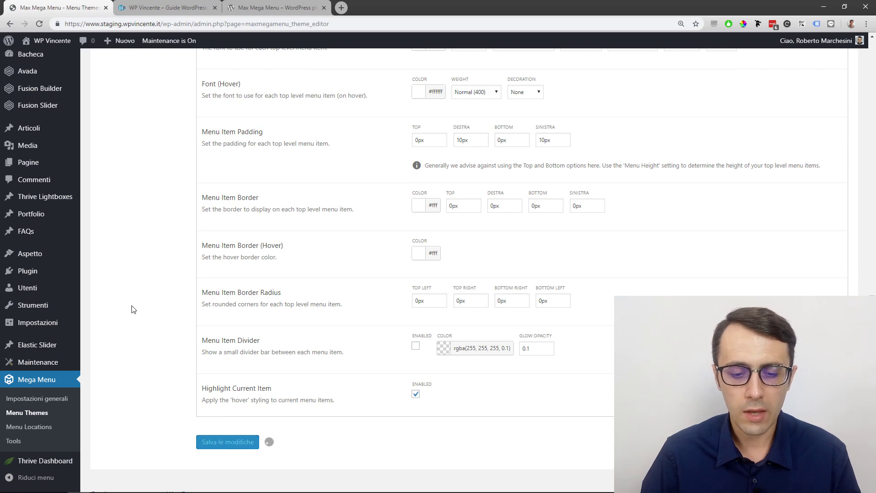
Step: Reload the public homepage to check the Prodotti item's hover colour, and compare the menu bar with the theme's menu bar settings
{"action": "left_click", "coordinate": [164, 7]}
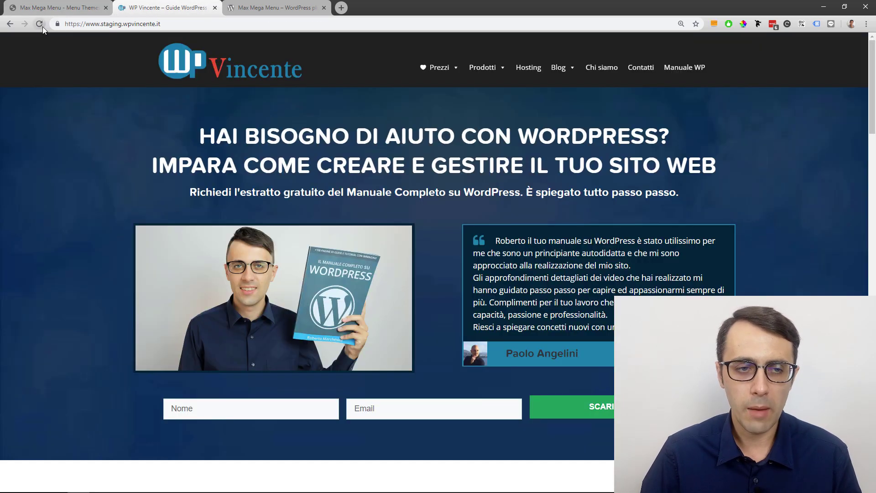
{"action": "left_click", "coordinate": [42, 26]}
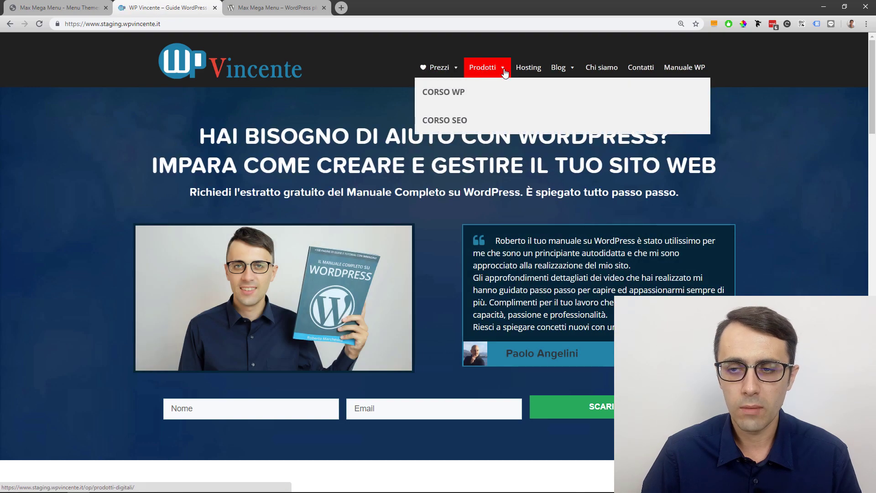
{"action": "left_click", "coordinate": [73, 4]}
{"action": "scroll", "coordinate": [319, 164], "scroll_direction": "up", "scroll_amount": 5}
{"action": "scroll", "coordinate": [365, 155], "scroll_direction": "up", "scroll_amount": 4}
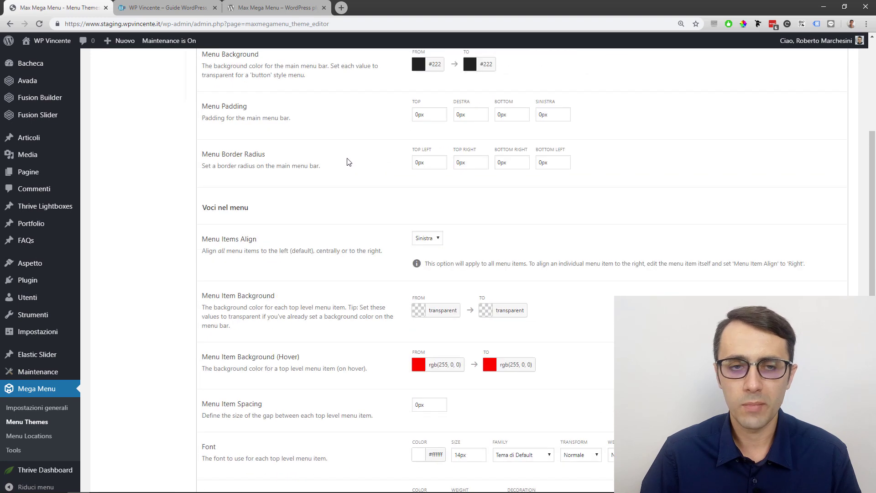
{"action": "scroll", "coordinate": [347, 162], "scroll_direction": "up", "scroll_amount": 2}
{"action": "left_click", "coordinate": [164, 8]}
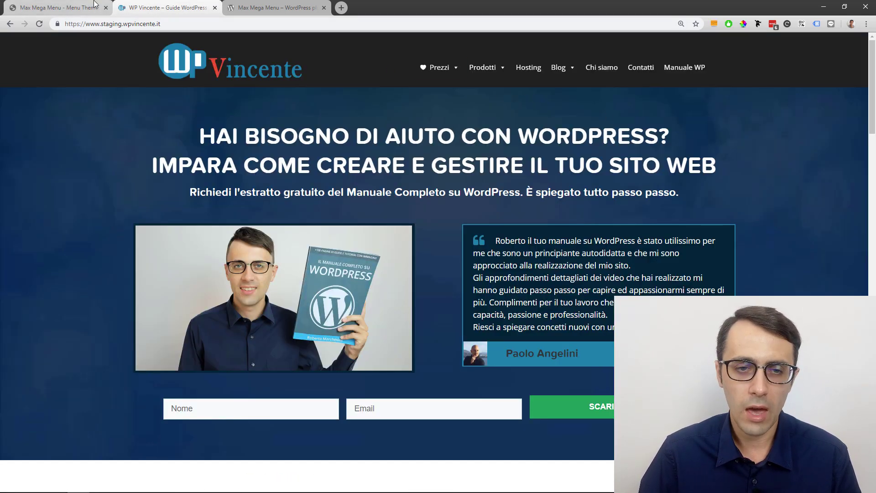
Step: Set both Menu Background colours of the Default theme to rgb(157, 46, 46) and save the changes
{"action": "left_click", "coordinate": [59, 7]}
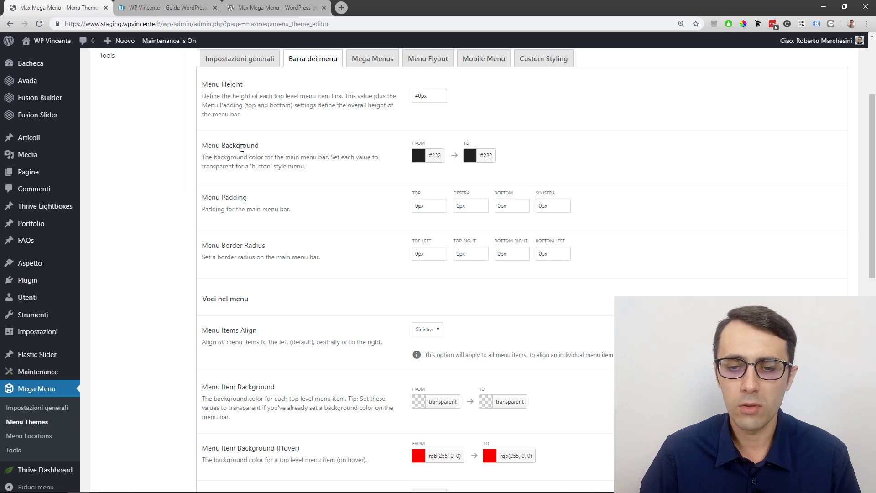
{"action": "left_click", "coordinate": [419, 156]}
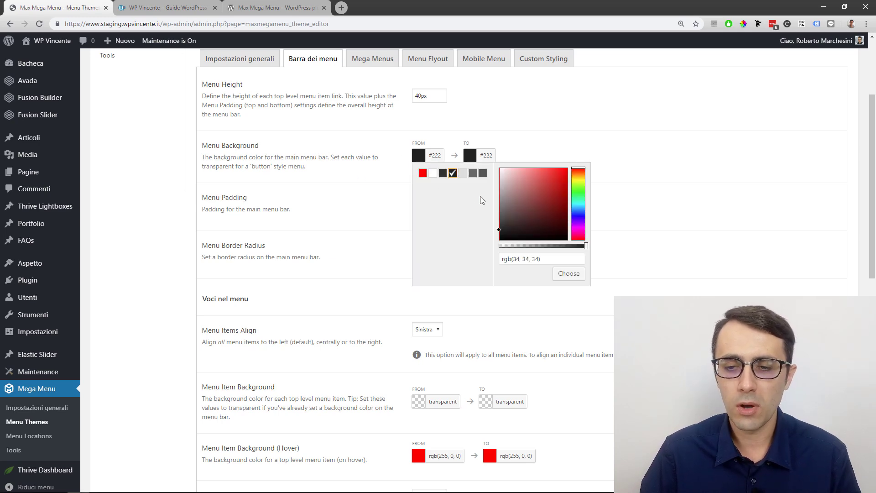
{"action": "left_click_drag", "start_coordinate": [524, 197], "coordinate": [500, 168]}
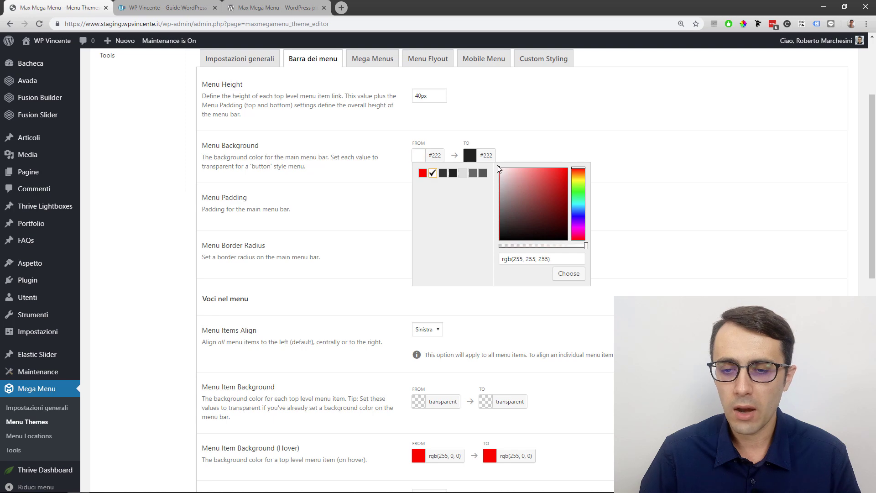
{"action": "left_click", "coordinate": [470, 155]}
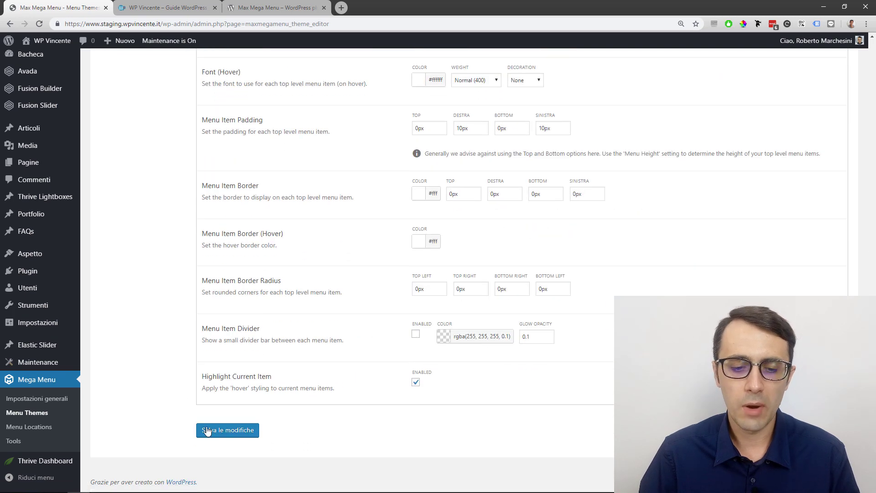
{"action": "left_click", "coordinate": [221, 432]}
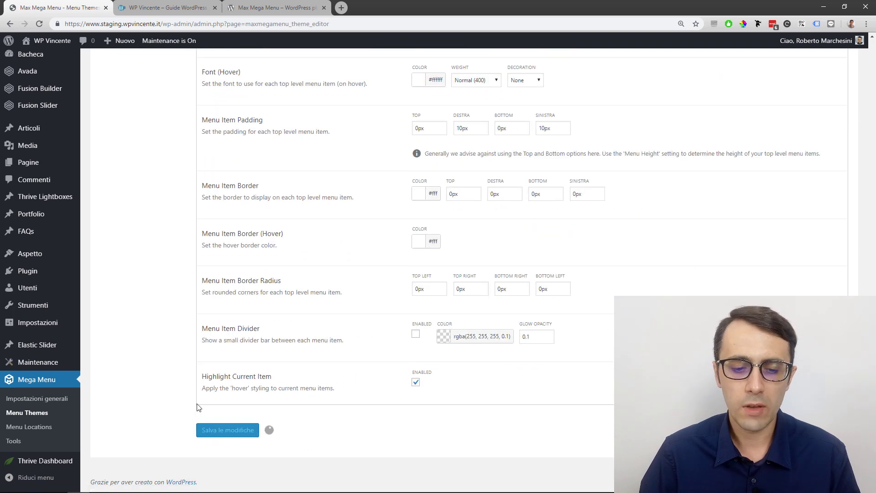
Step: Reload the public homepage and examine the main menu's background, comparing it with the Menu Background setting in the theme editor
{"action": "left_click", "coordinate": [152, 6]}
{"action": "left_click", "coordinate": [40, 24]}
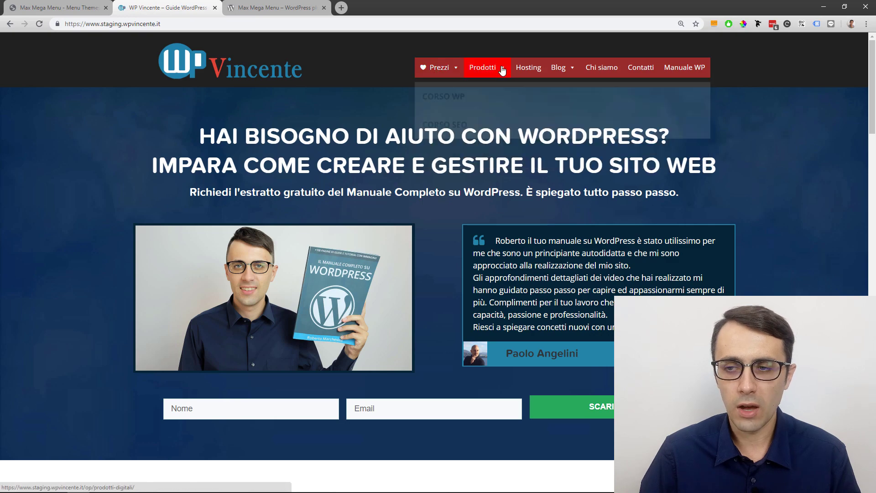
{"action": "left_click", "coordinate": [62, 5]}
{"action": "scroll", "coordinate": [139, 146], "scroll_direction": "up", "scroll_amount": 15}
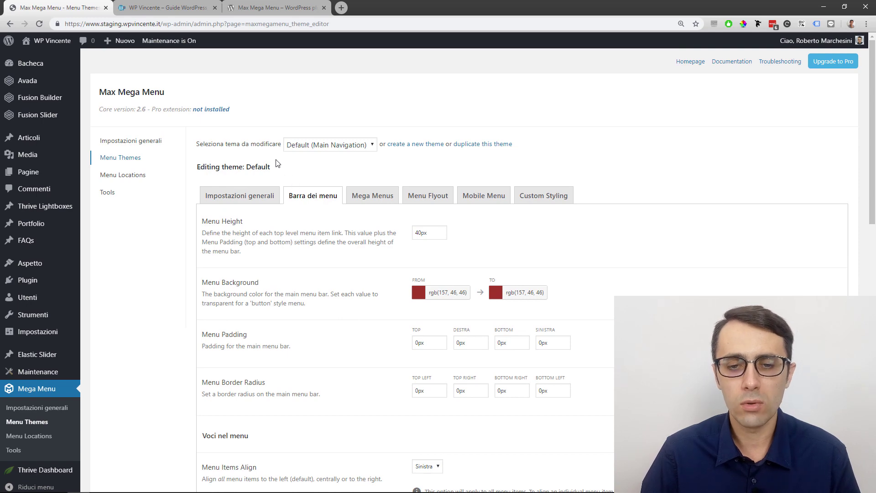
{"action": "key", "text": "ctrl+Tab"}
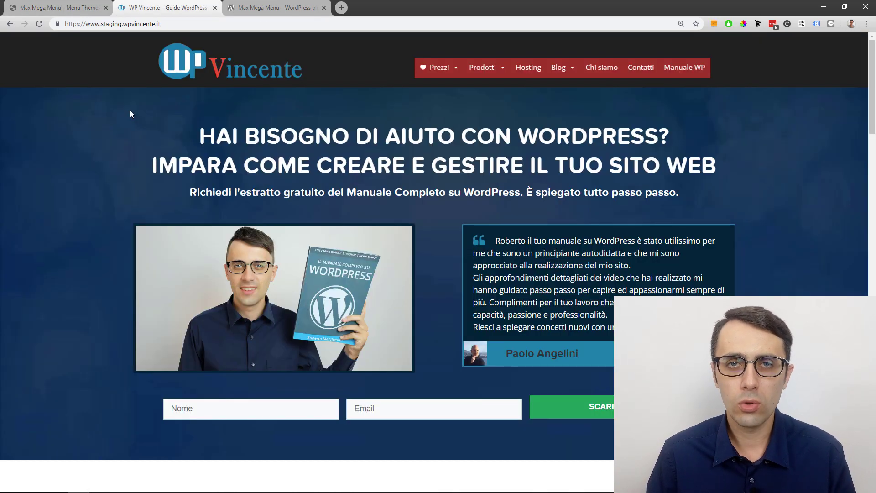